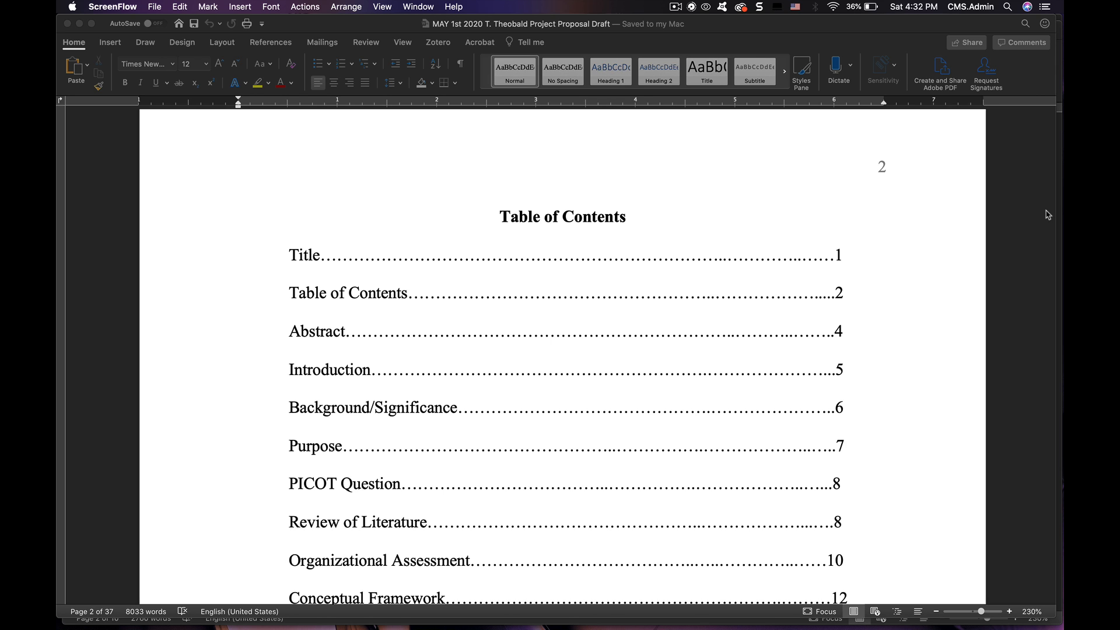
Examine the manually typed table of contents in the project proposal draft, including its section entries, dot leaders and page numbers.
left_click(1049, 215)
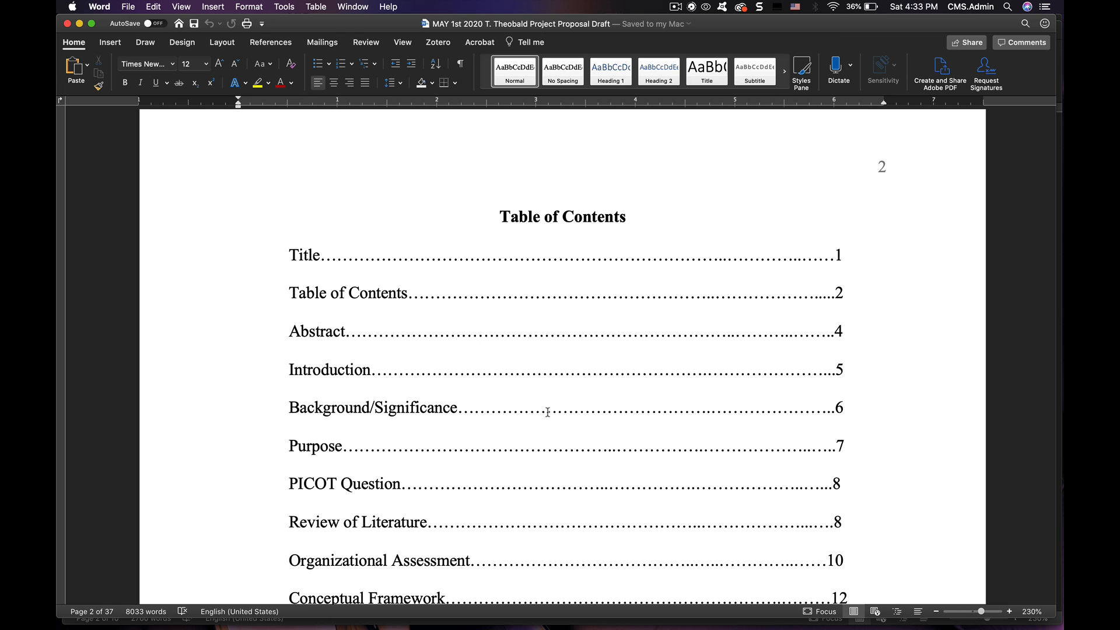
scroll(548, 412, "down", 1)
scroll(548, 412, "down", 8)
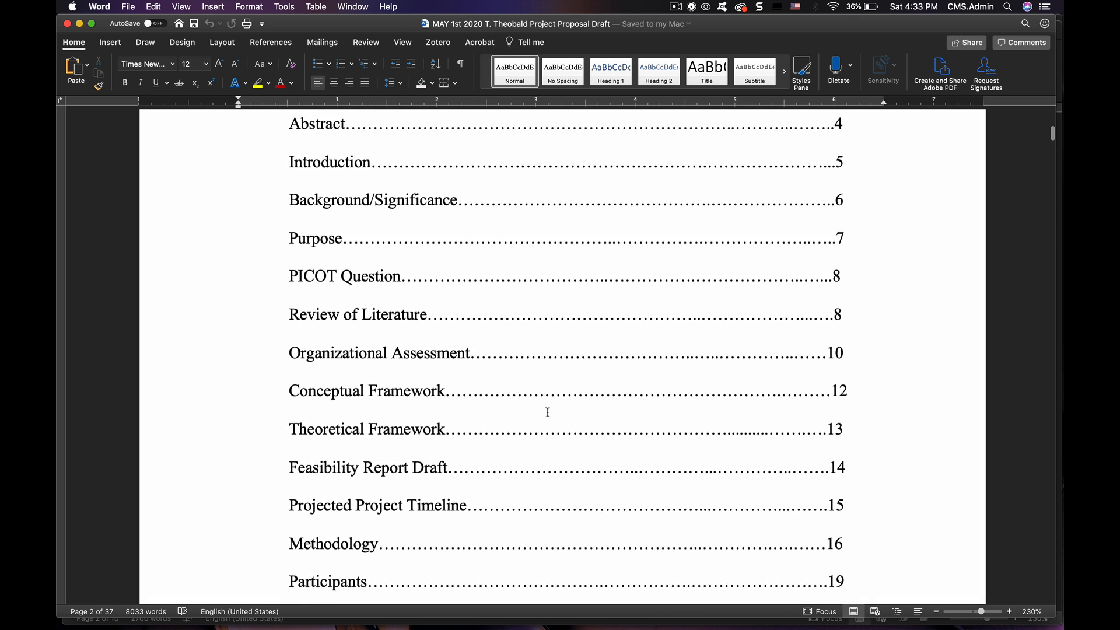
scroll(548, 412, "down", 3)
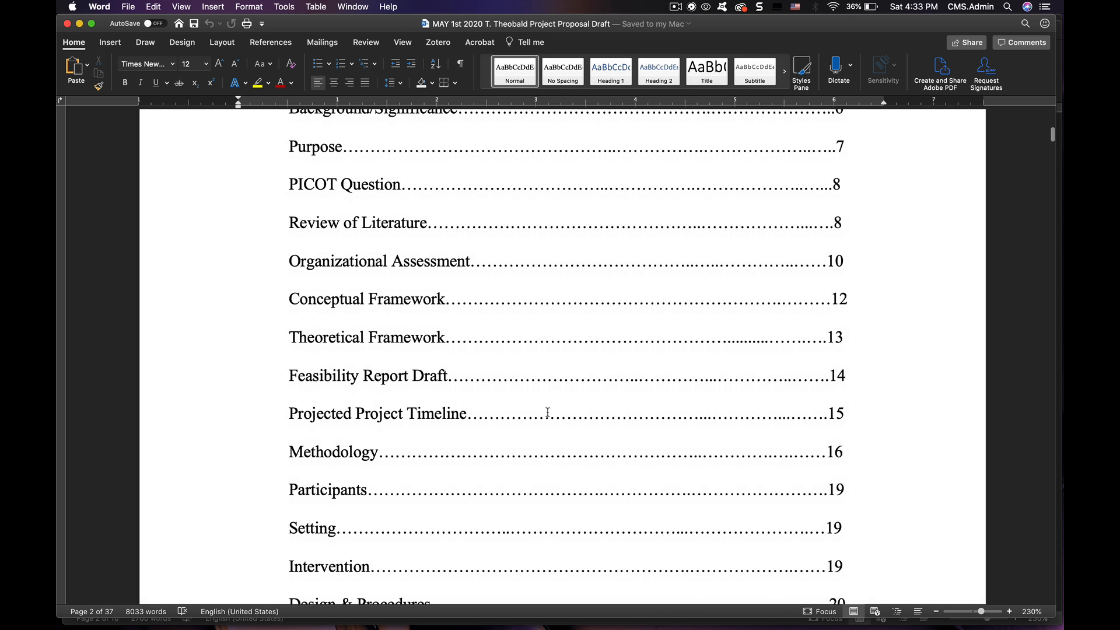
scroll(548, 412, "up", 3)
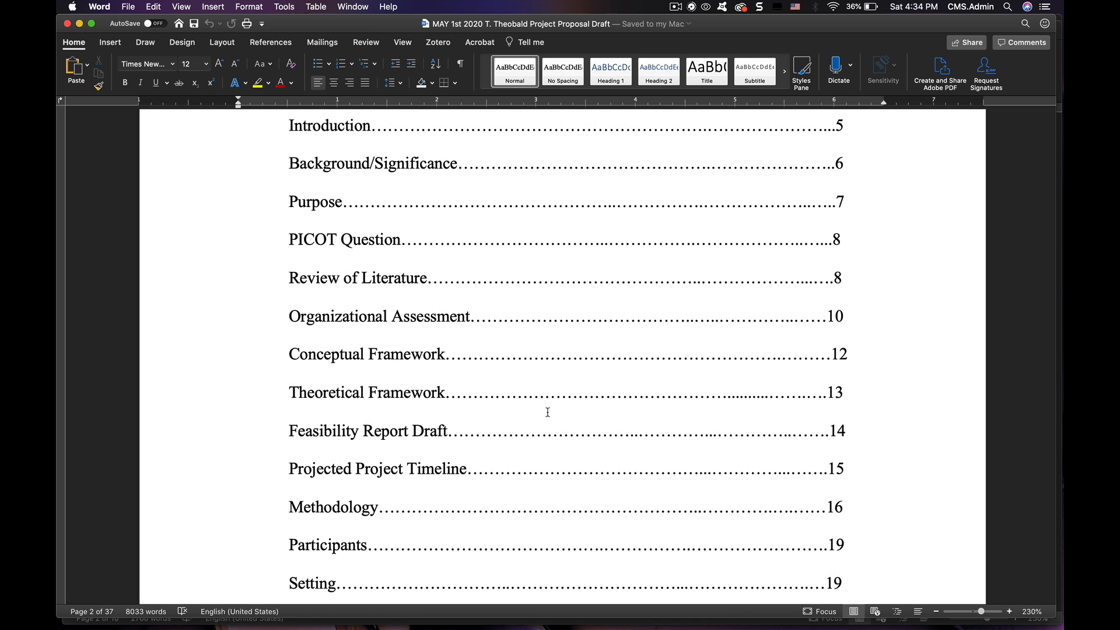
scroll(798, 276, "up", 2)
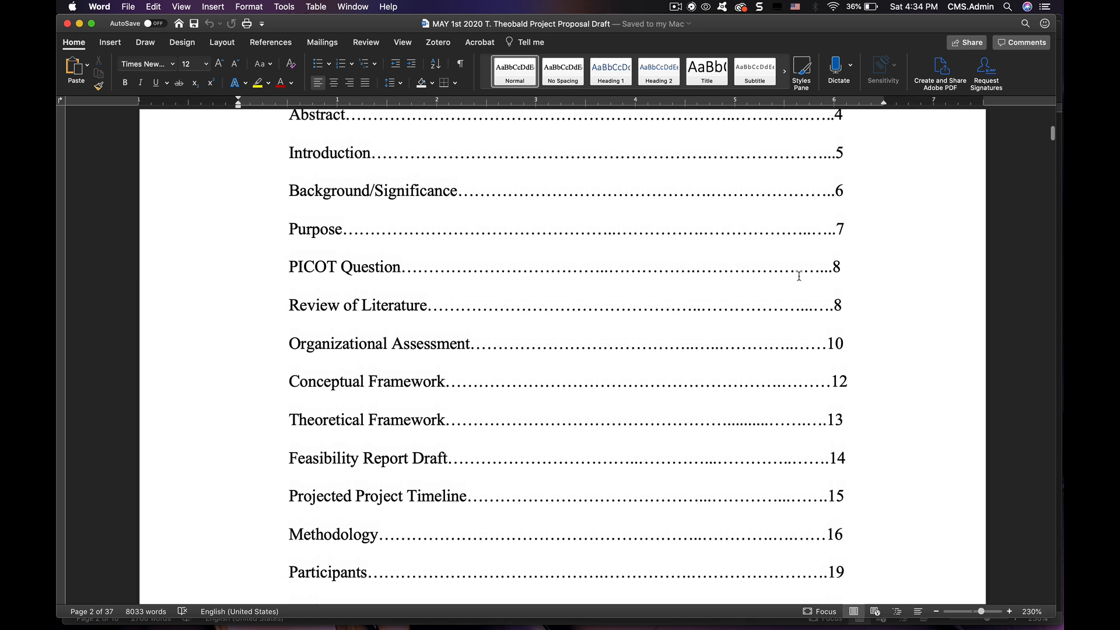
scroll(799, 276, "up", 1)
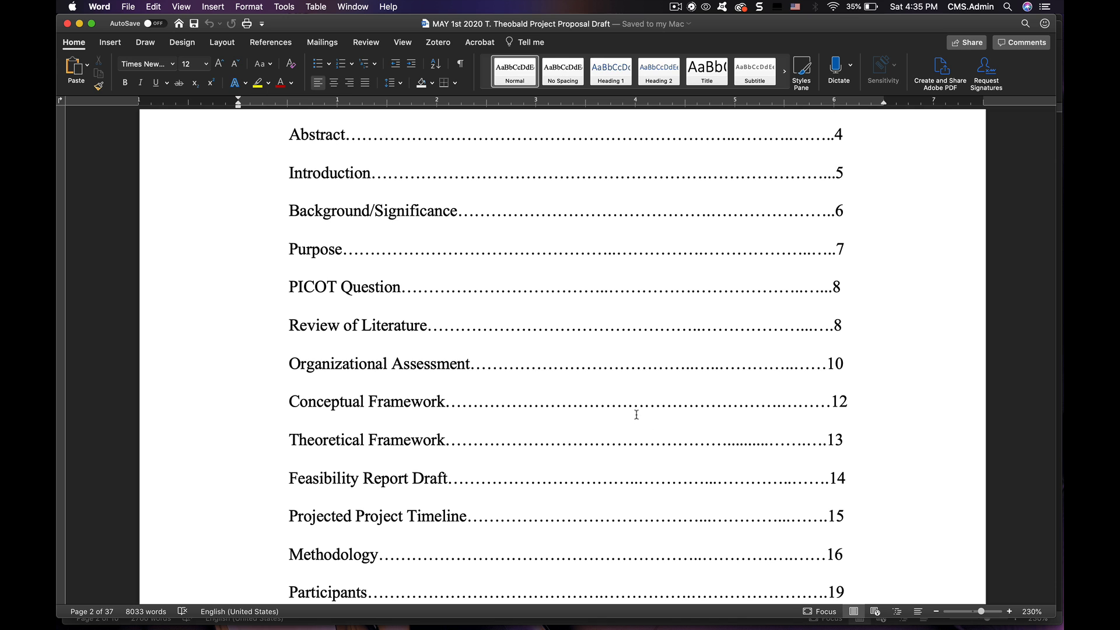
scroll(636, 415, "up", 5)
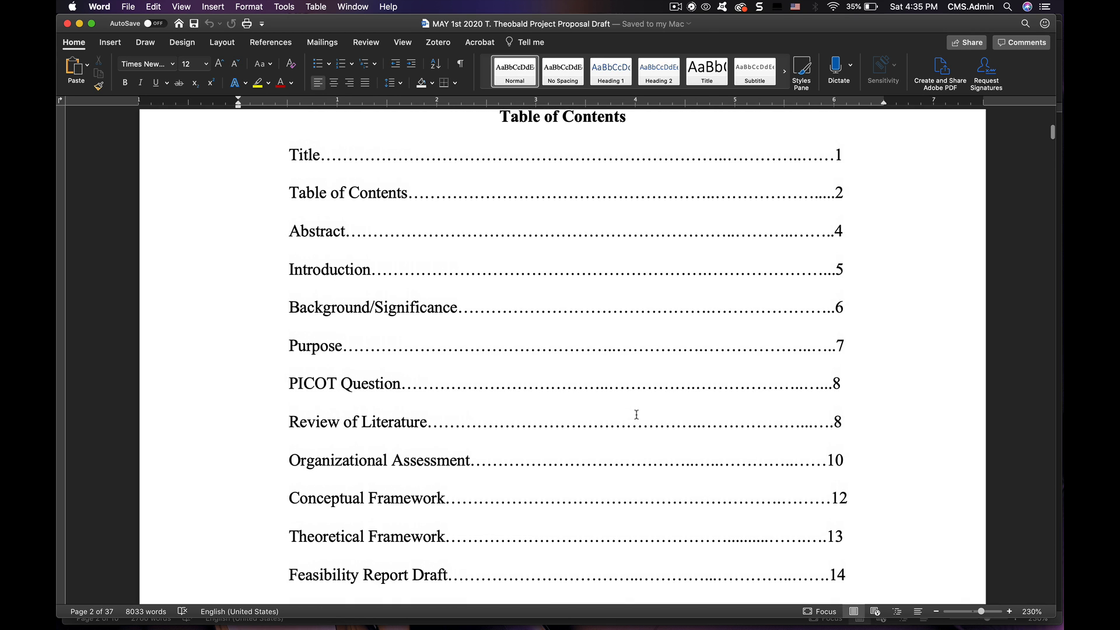
scroll(637, 415, "up", 1)
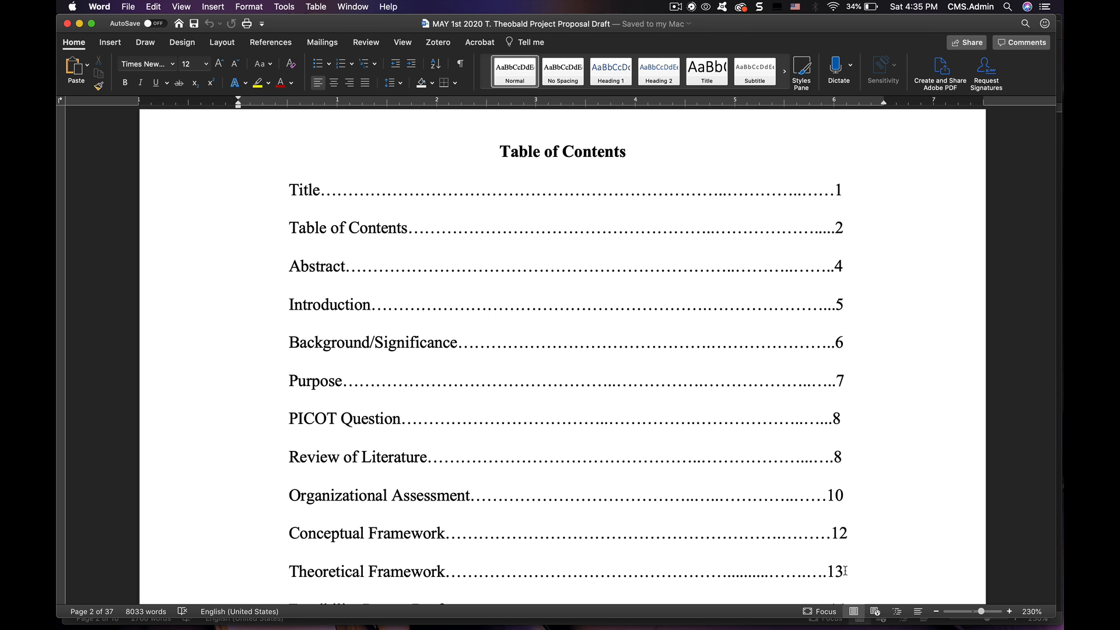
scroll(682, 403, "down", 10)
scroll(682, 403, "up", 3)
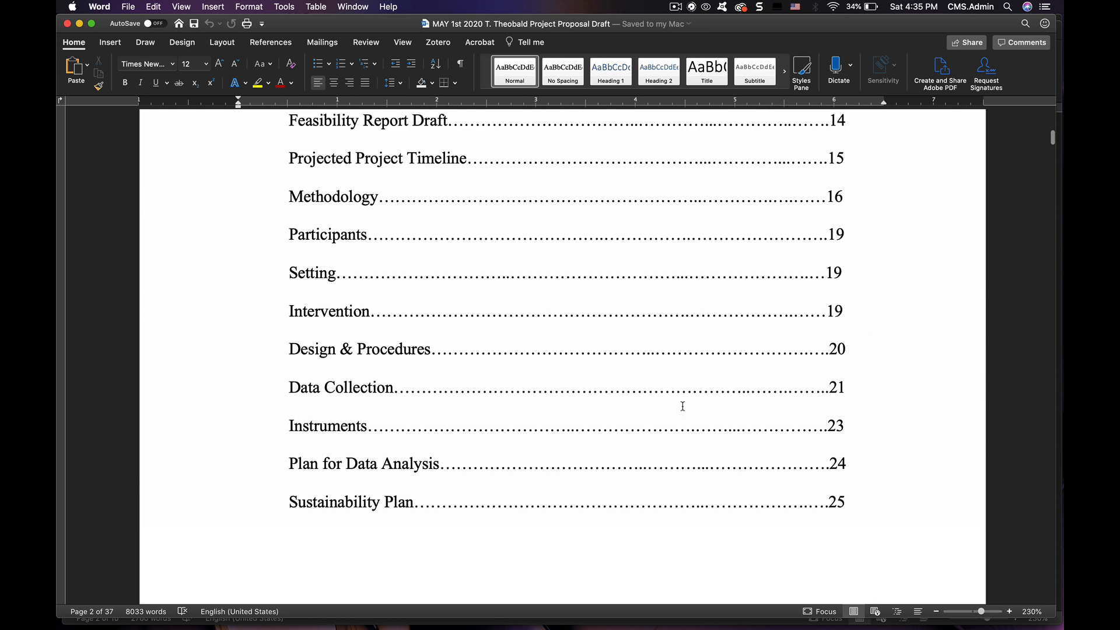
scroll(683, 407, "up", 2)
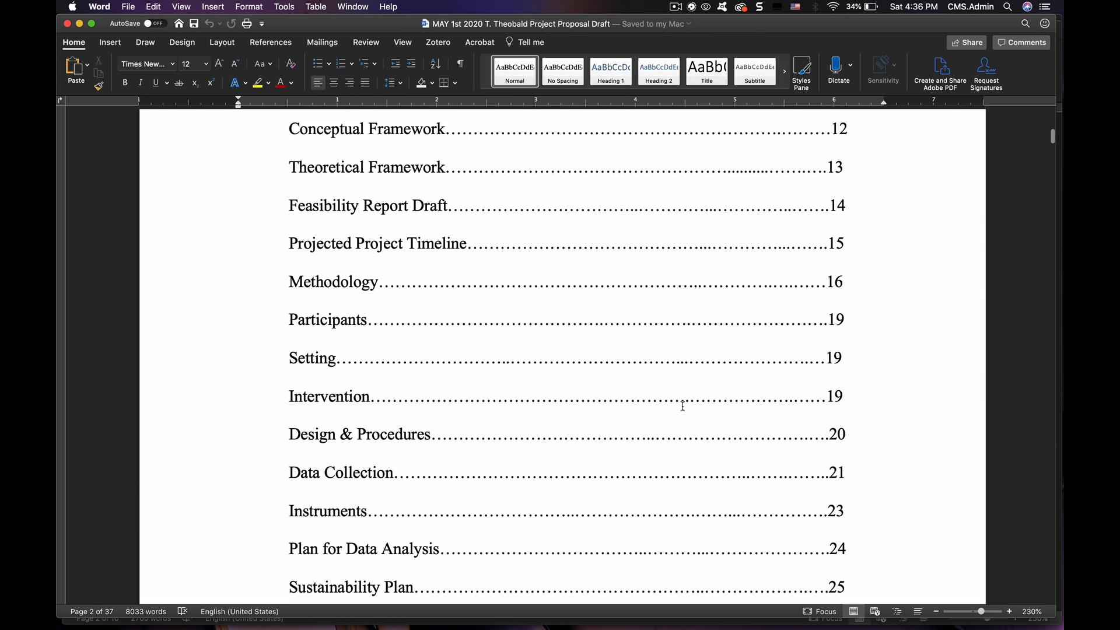
scroll(682, 406, "up", 2)
scroll(683, 406, "up", 4)
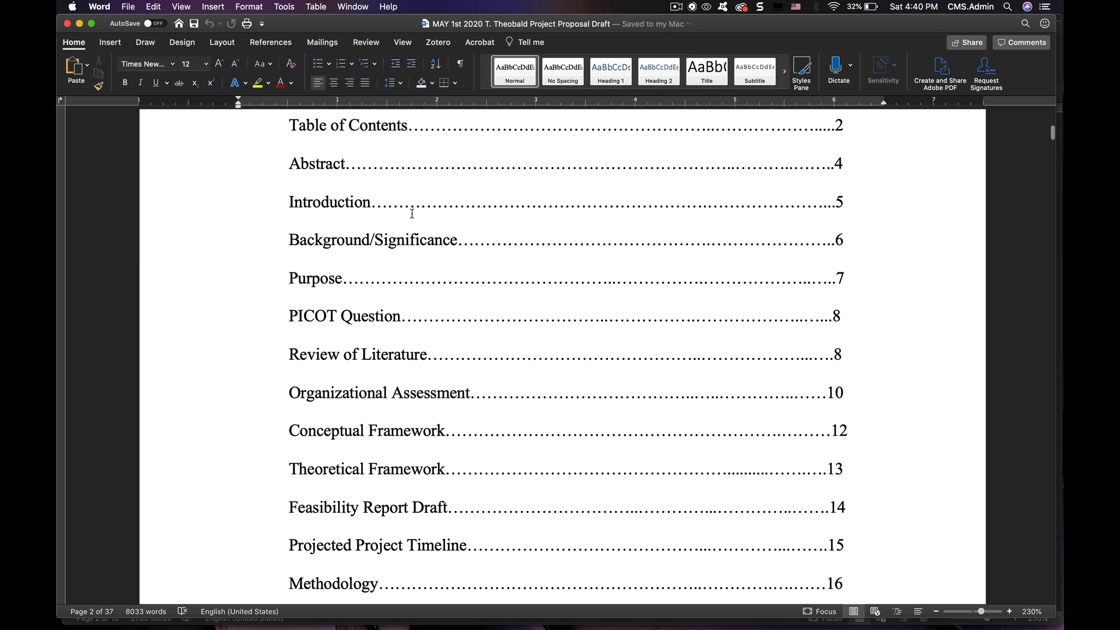
scroll(412, 214, "up", 2)
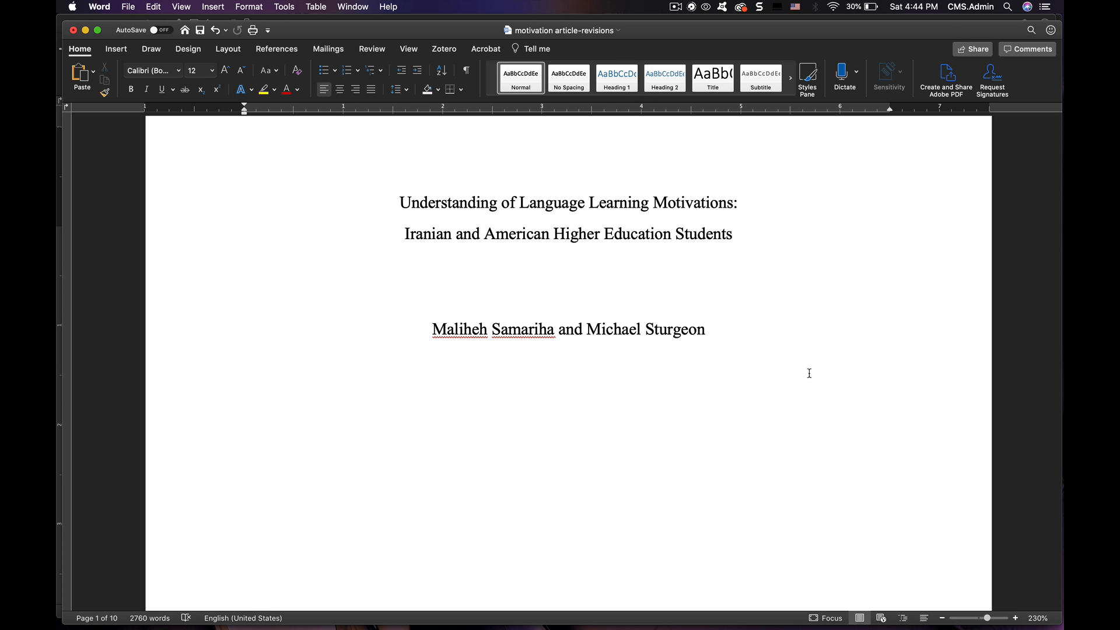
Look through the motivation article's title page, introduction and section headings to see how the document is structured.
scroll(810, 374, "down", 10)
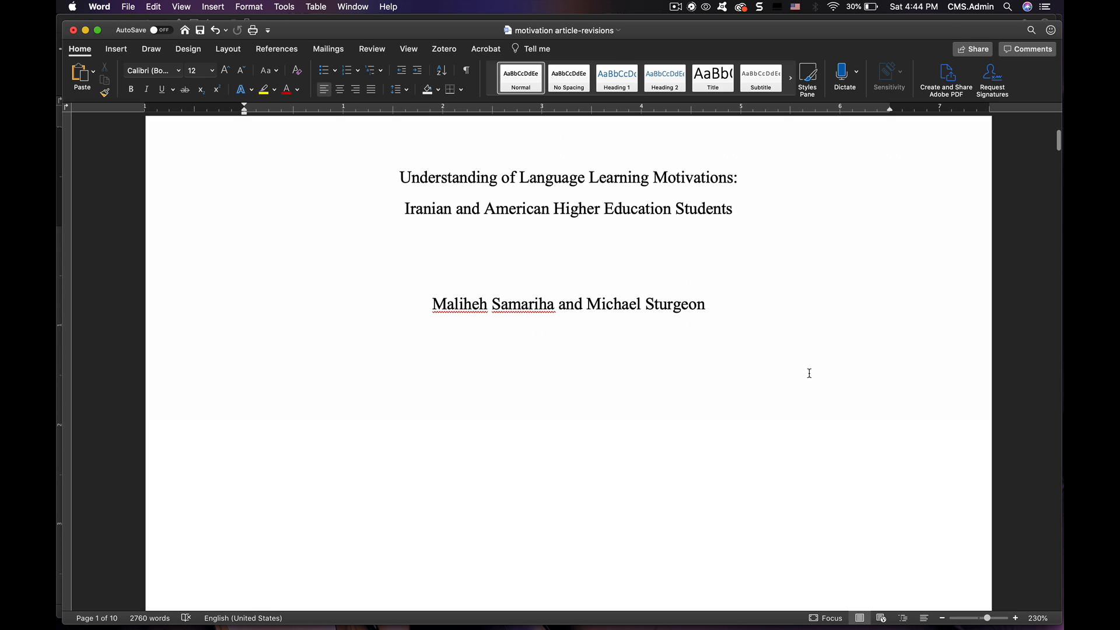
scroll(810, 373, "down", 15)
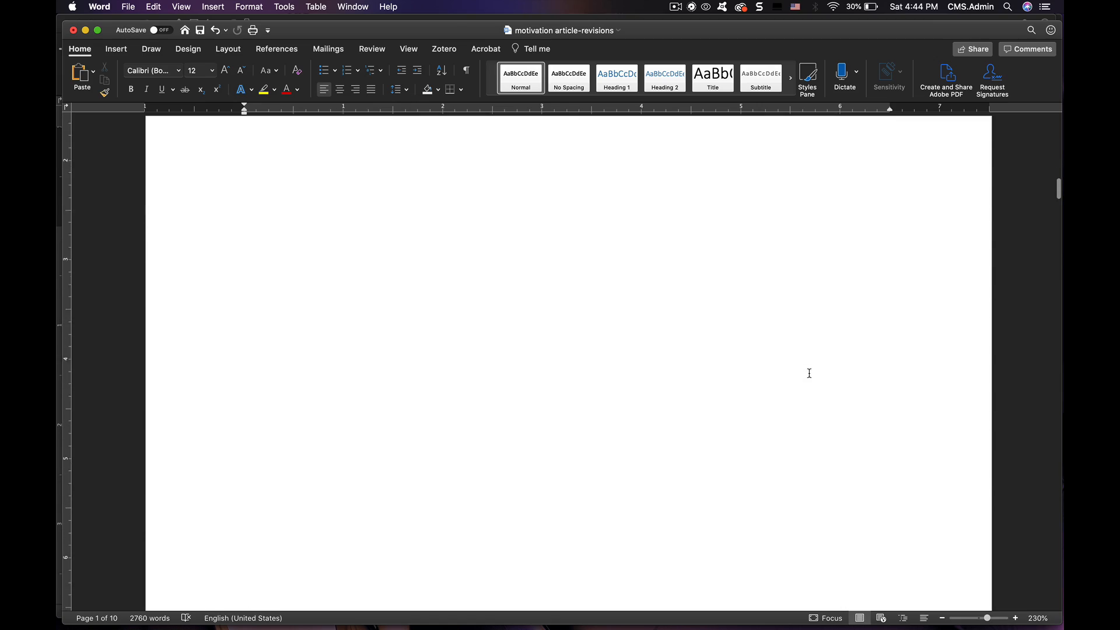
scroll(809, 373, "down", 20)
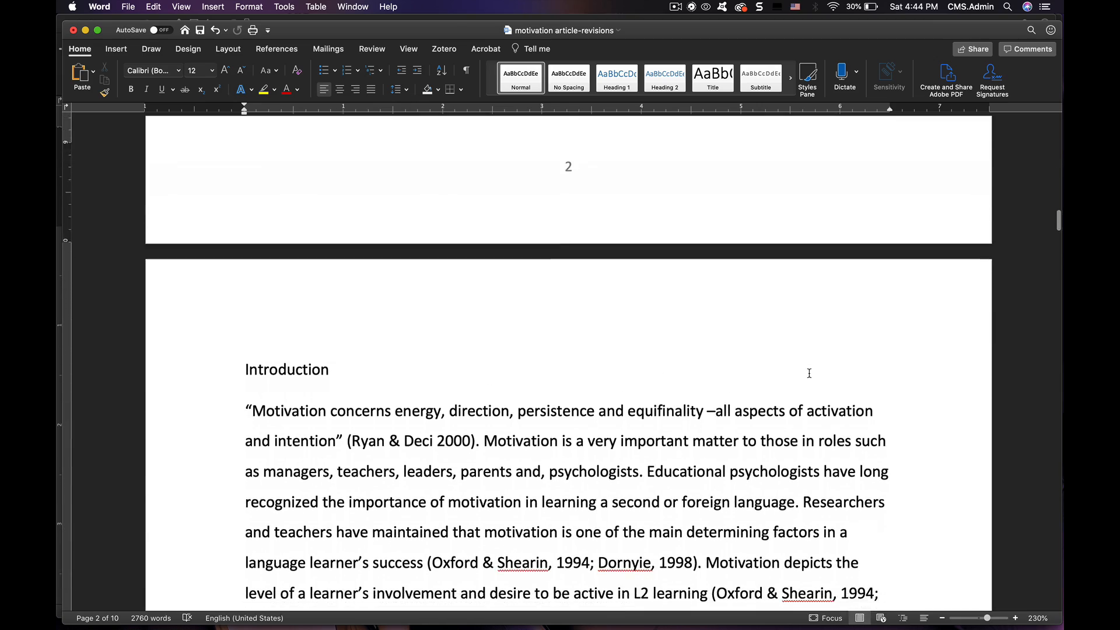
scroll(267, 444, "down", 15)
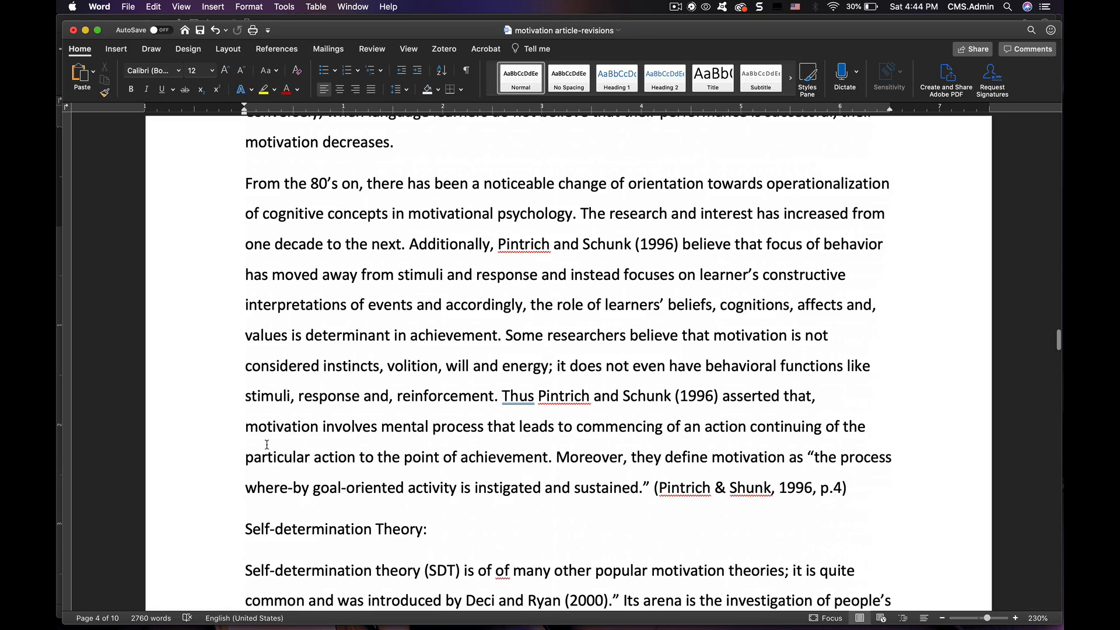
scroll(267, 444, "up", 5)
scroll(267, 444, "down", 10)
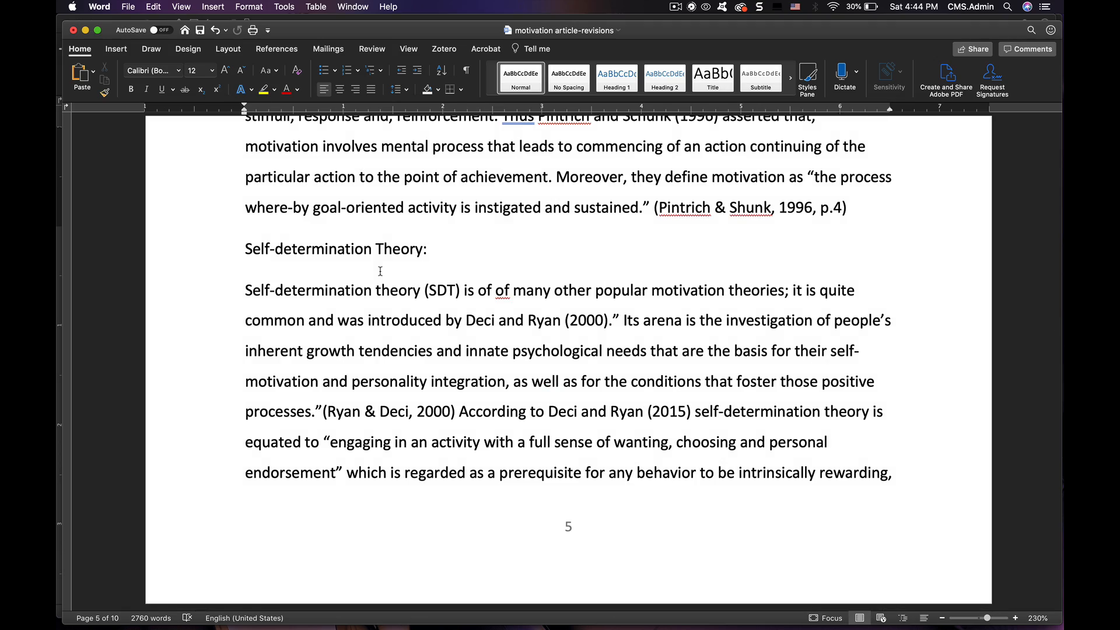
scroll(381, 272, "down", 20)
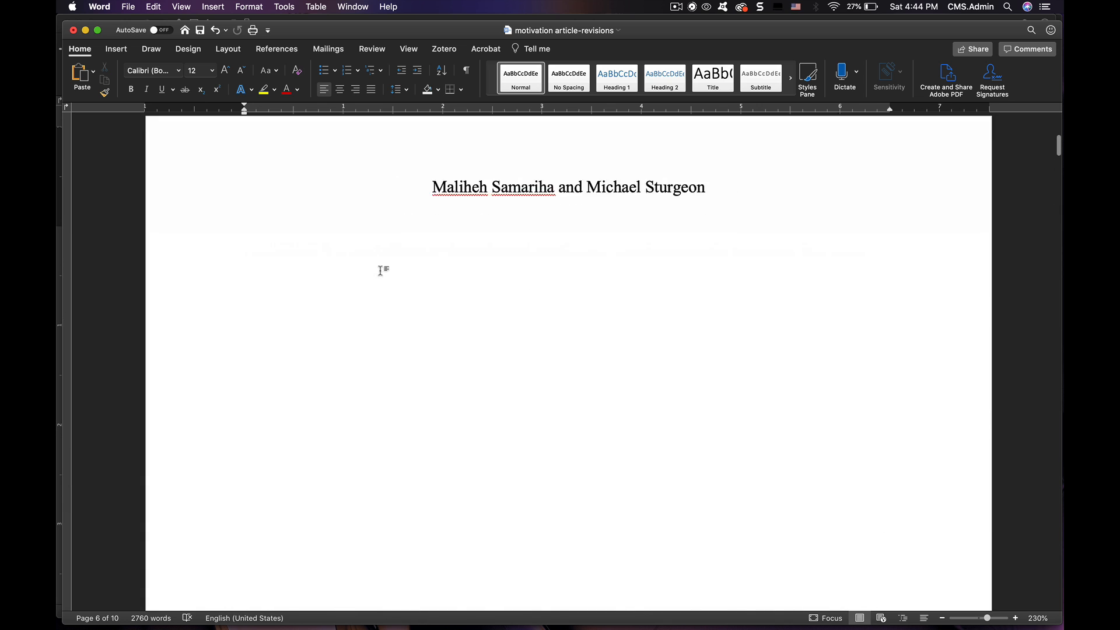
scroll(381, 271, "up", 8)
Insert an automatic table of contents in the Formal design on the blank second page of the motivation article.
scroll(380, 271, "down", 20)
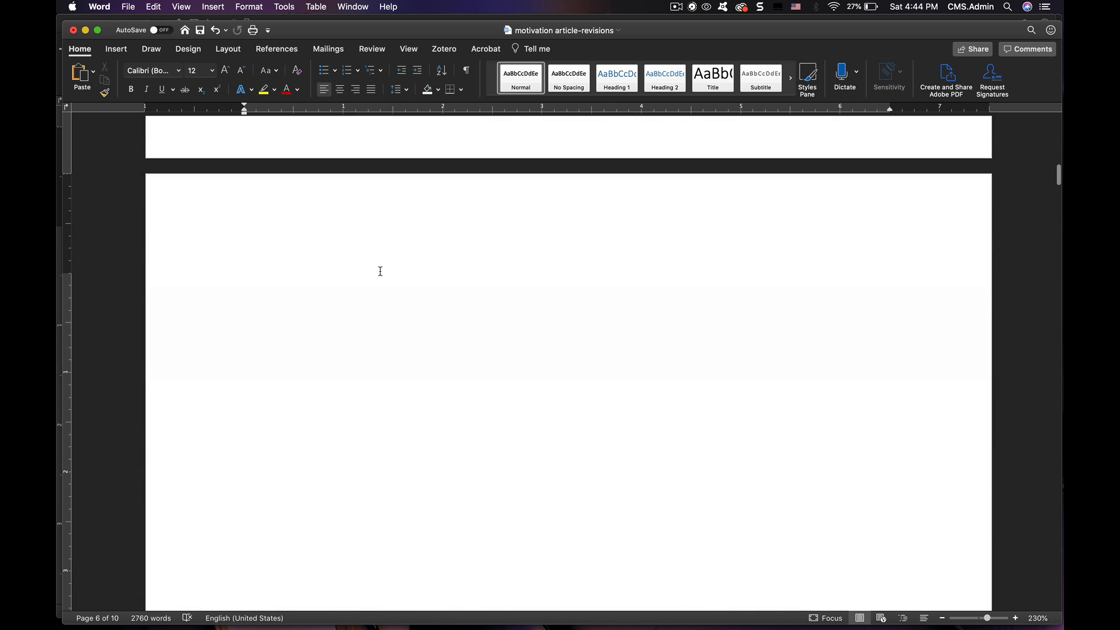
scroll(381, 271, "down", 4)
scroll(380, 271, "up", 2)
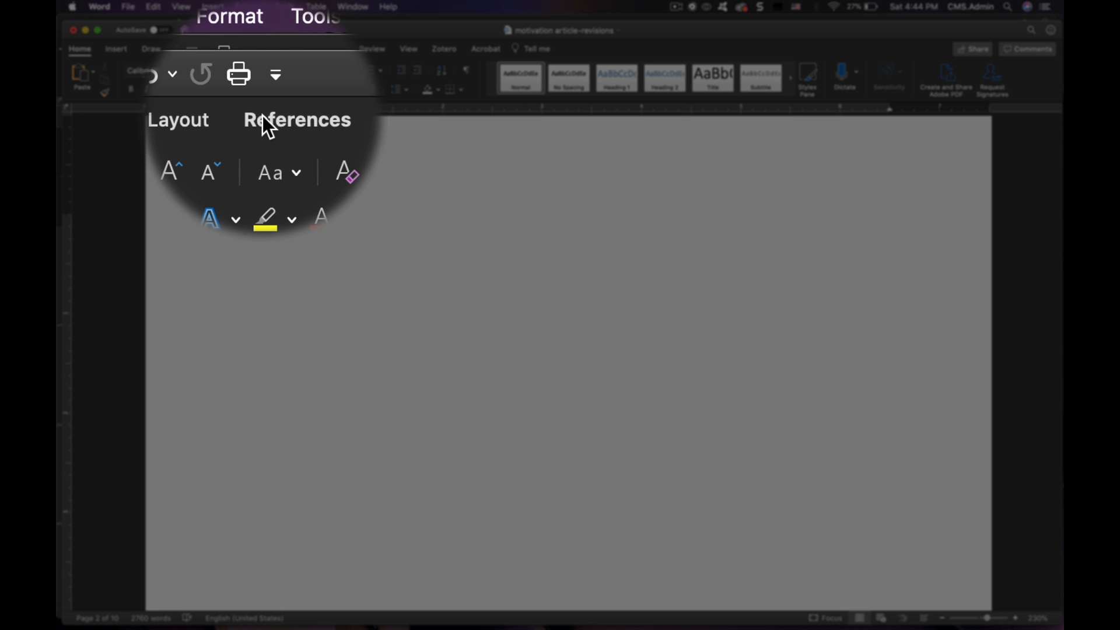
left_click(262, 117)
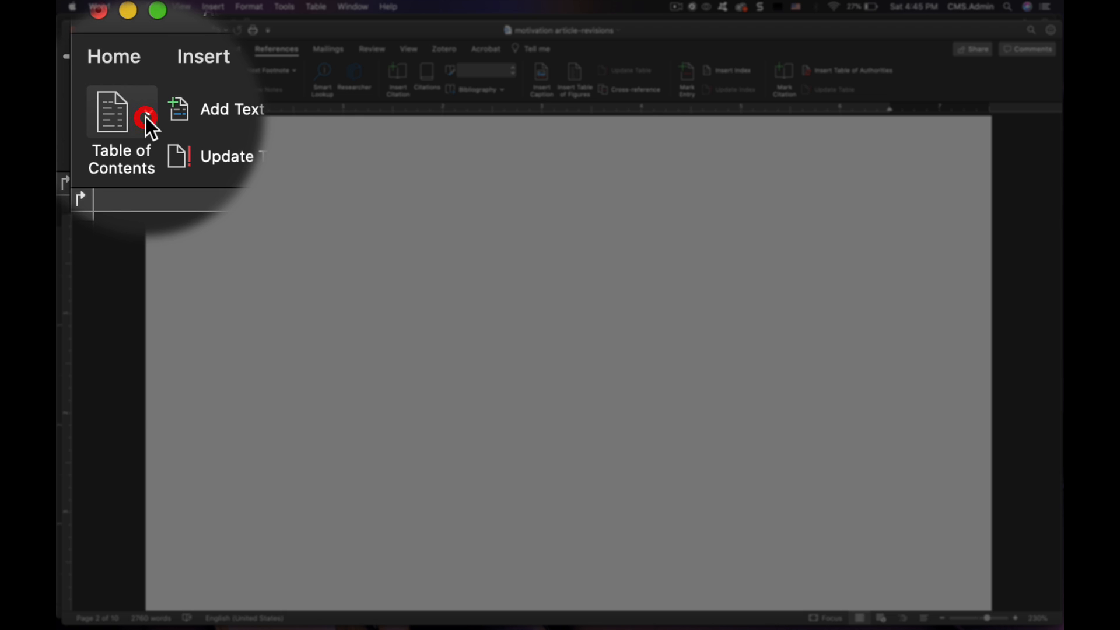
left_click(146, 116)
left_click(136, 116)
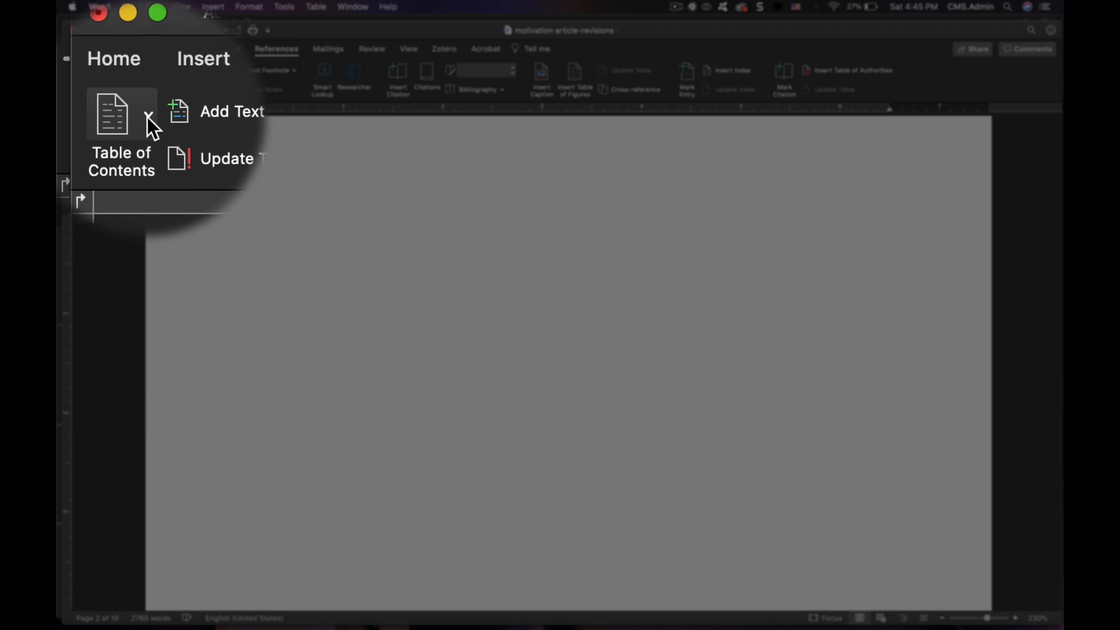
left_click(147, 117)
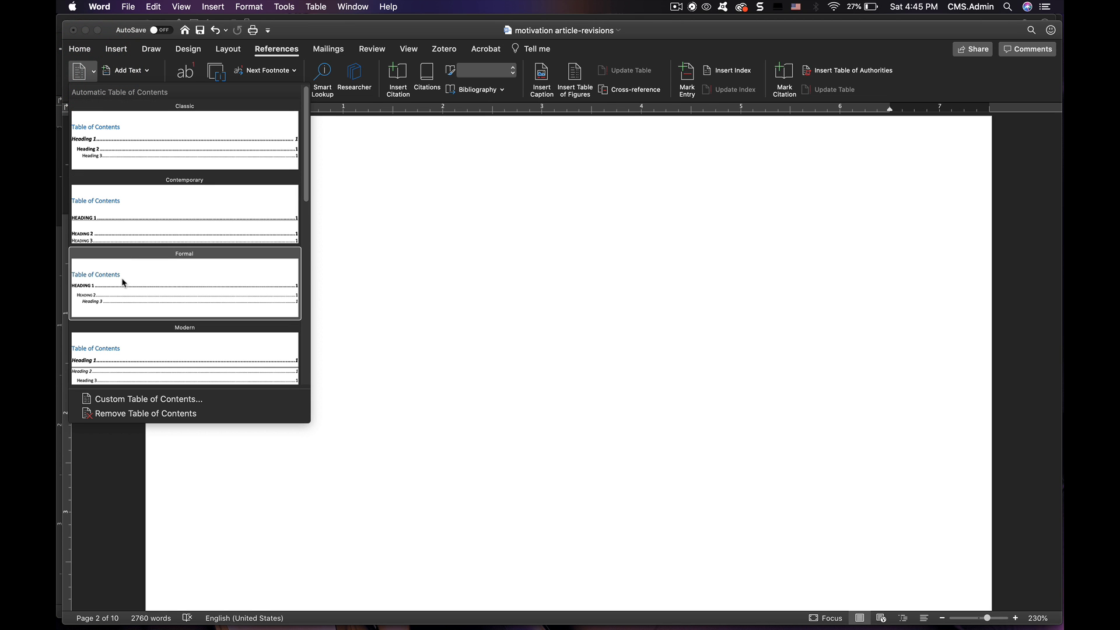
scroll(127, 292, "down", 1)
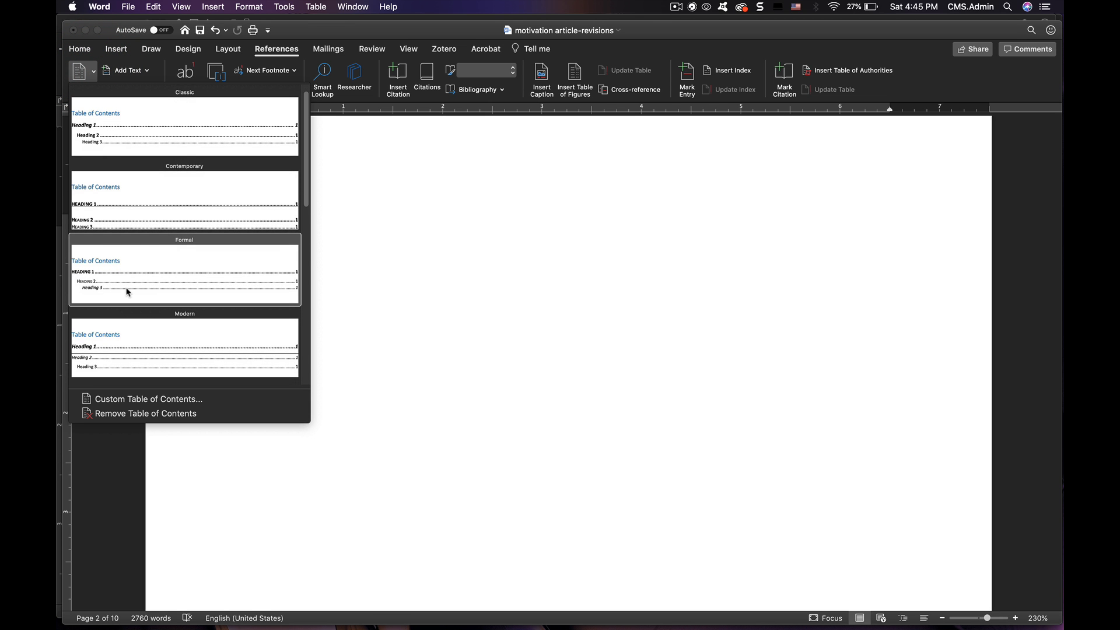
left_click(171, 284)
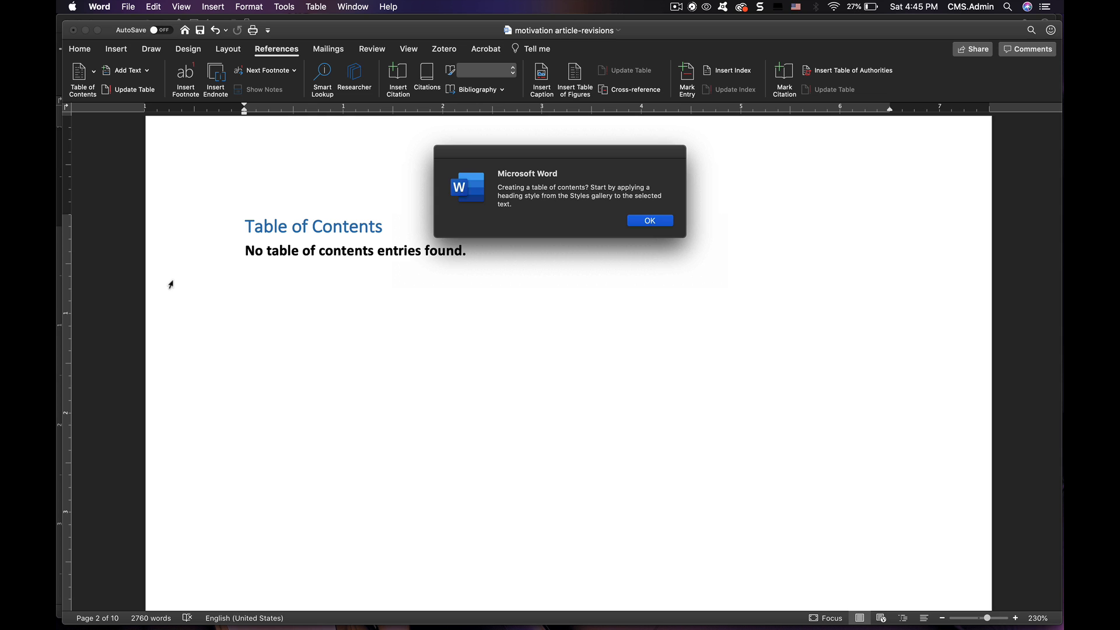
left_click(647, 220)
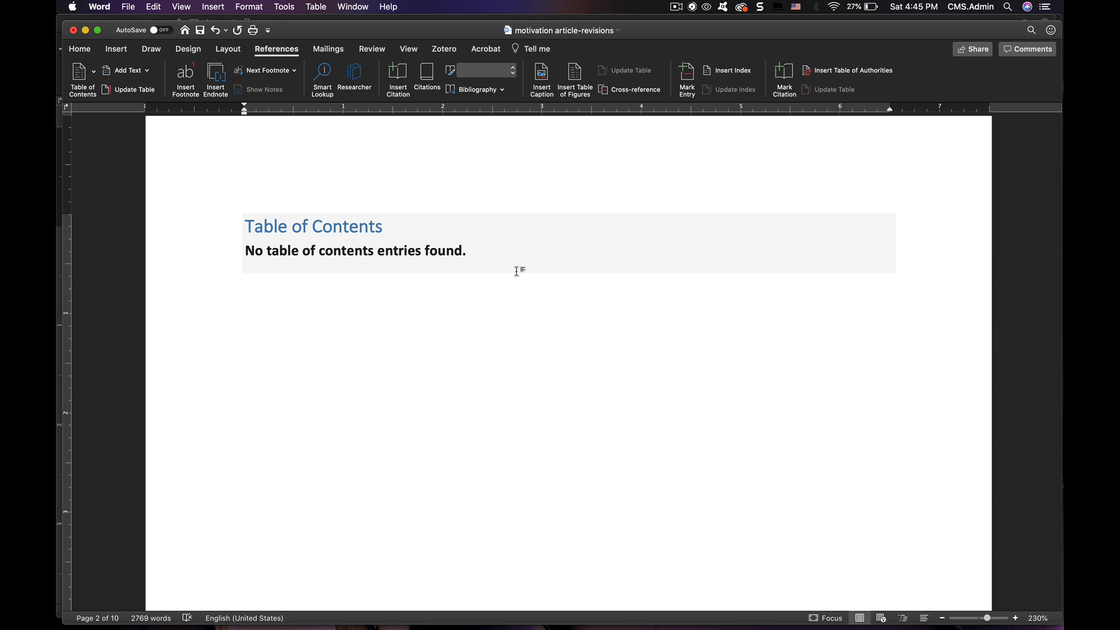
Start a new paragraph style and name it APA-1.
left_click(79, 50)
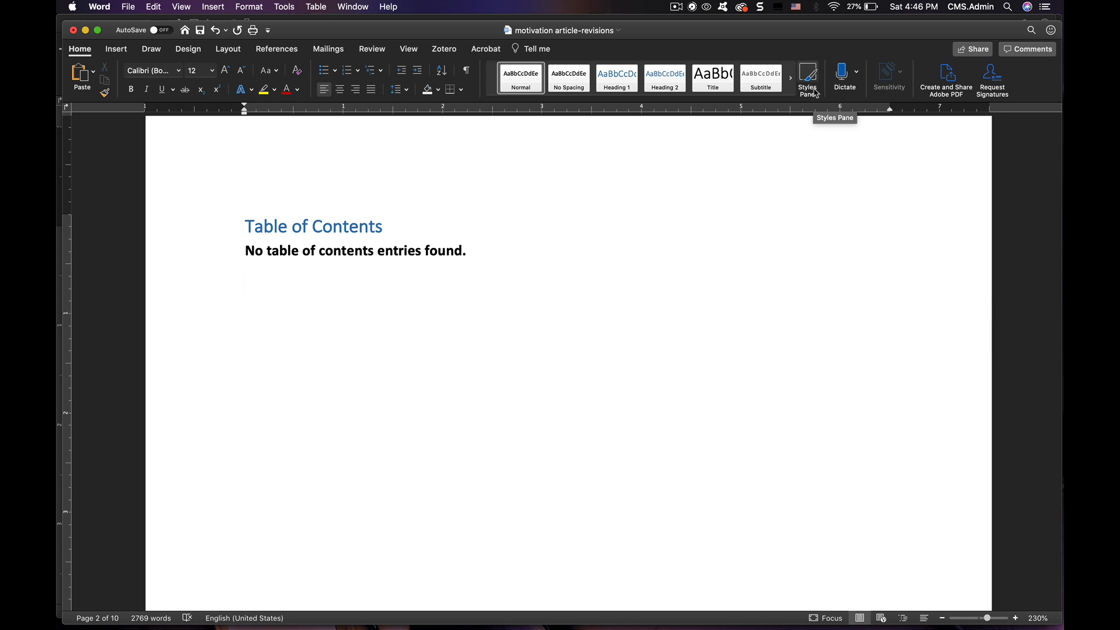
left_click(816, 93)
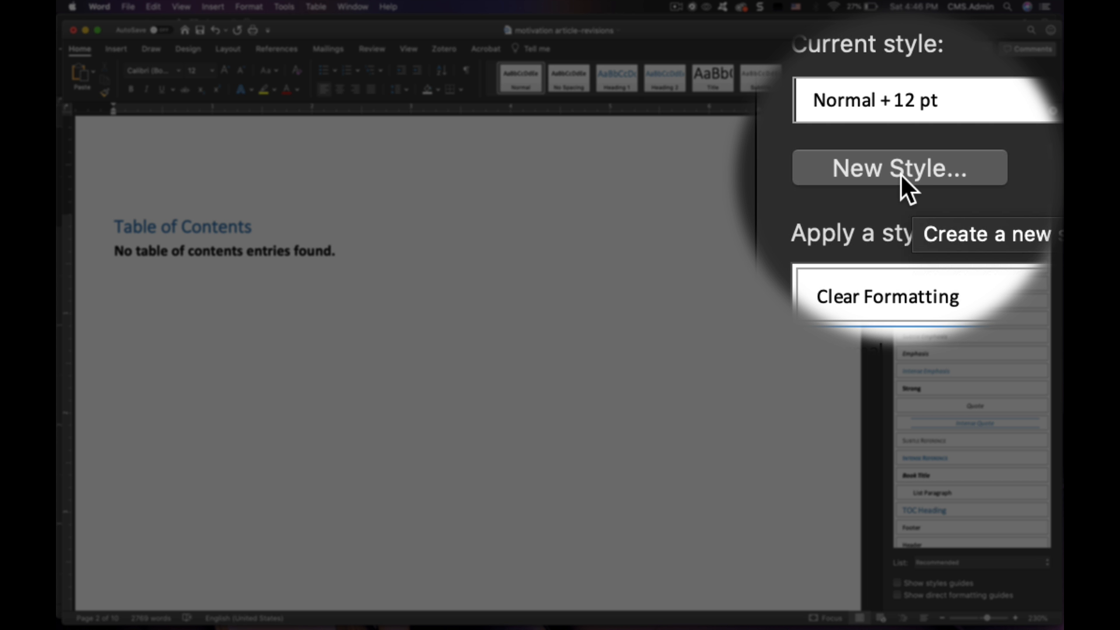
left_click(901, 174)
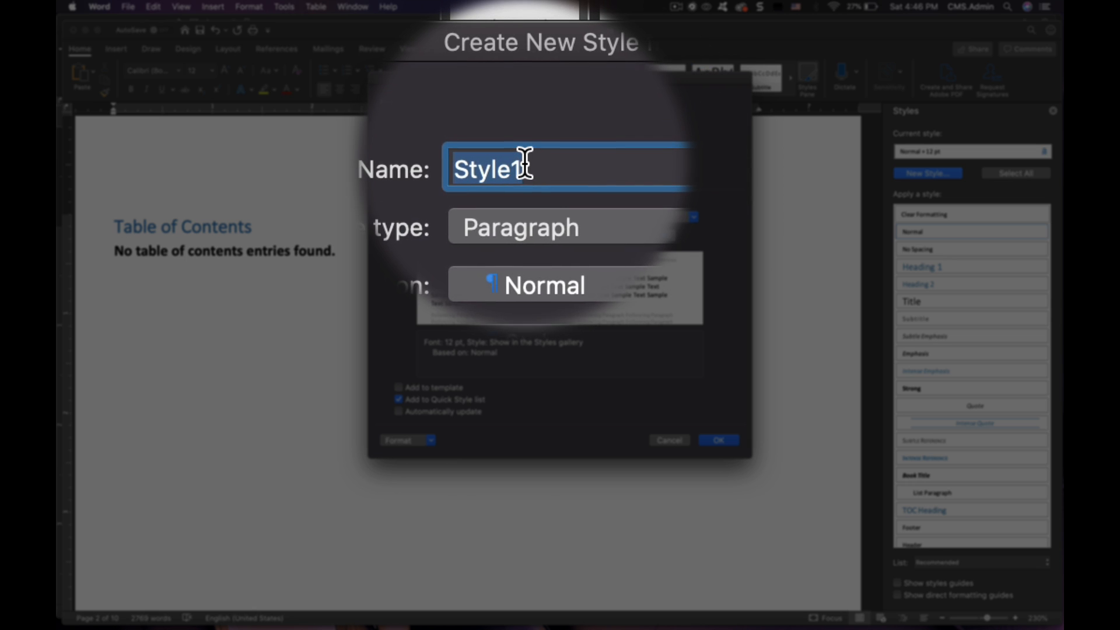
type("APA")
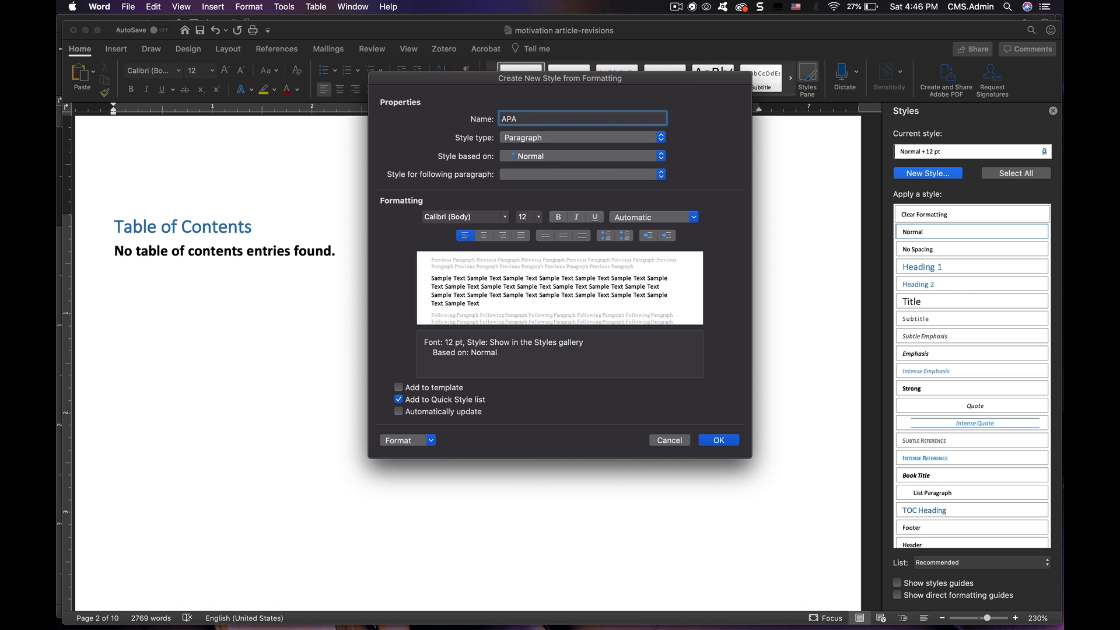
type("-1")
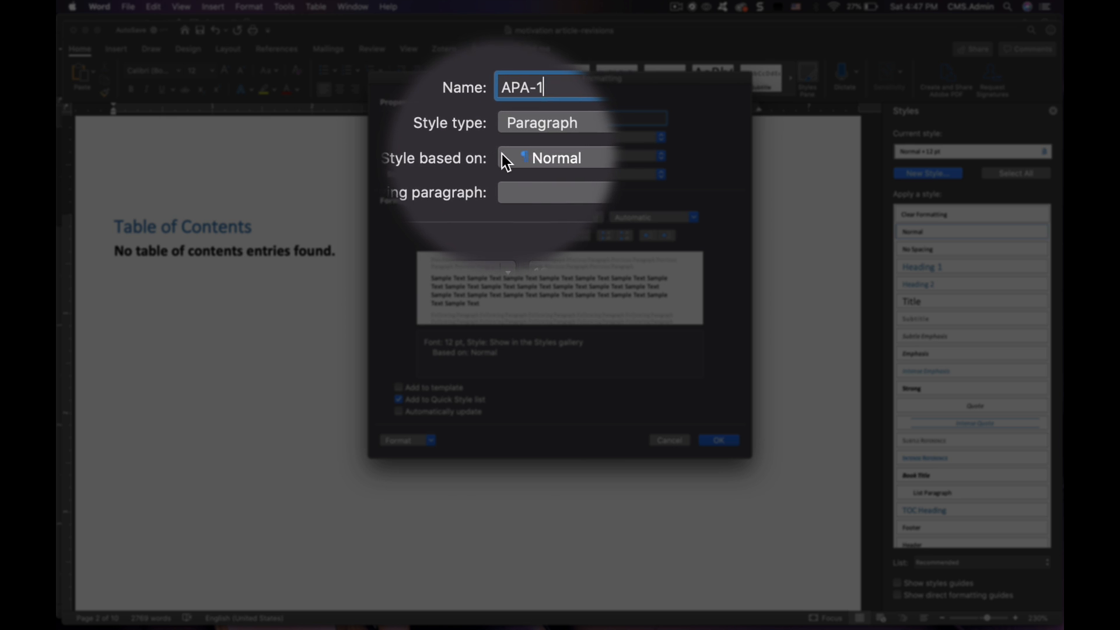
Base the APA-1 style on Heading 1 and set its font color to black (Text 1).
left_click(661, 156)
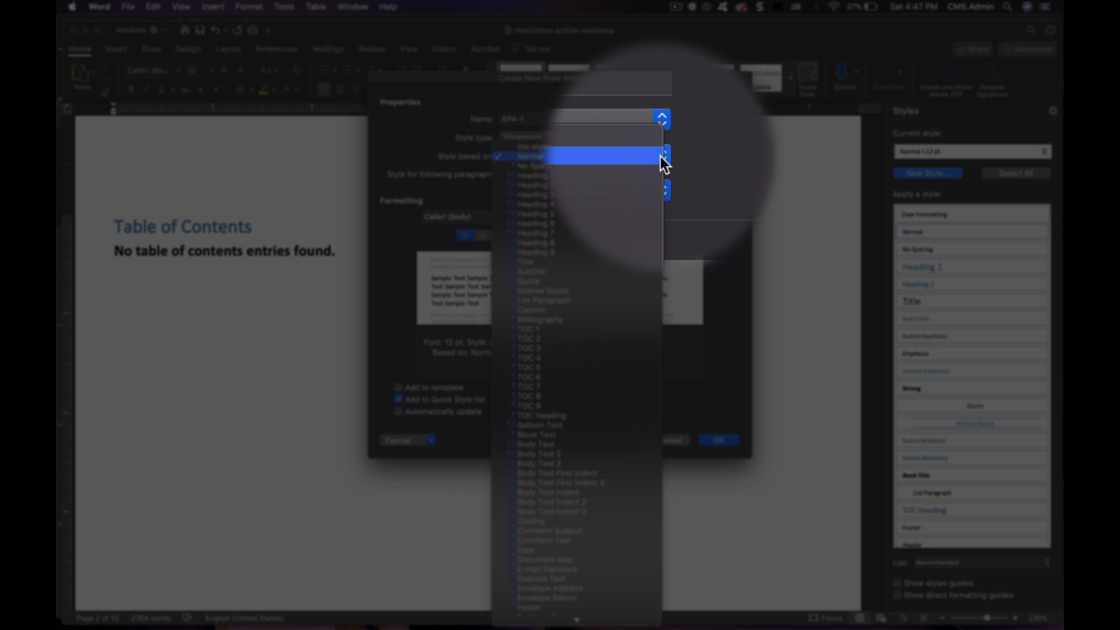
left_click(546, 175)
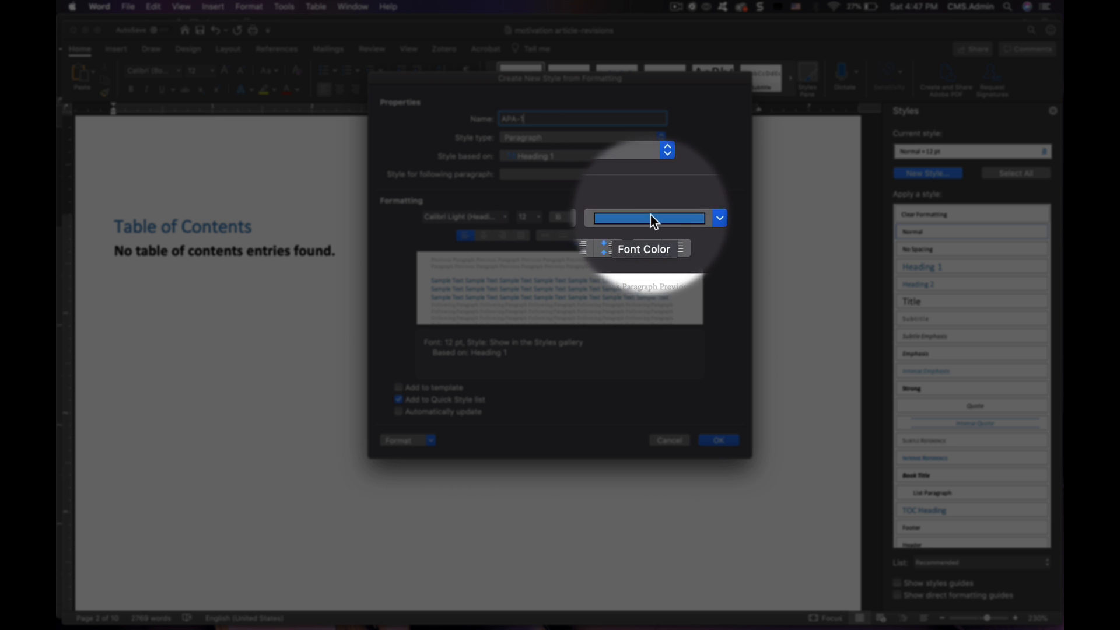
left_click(656, 220)
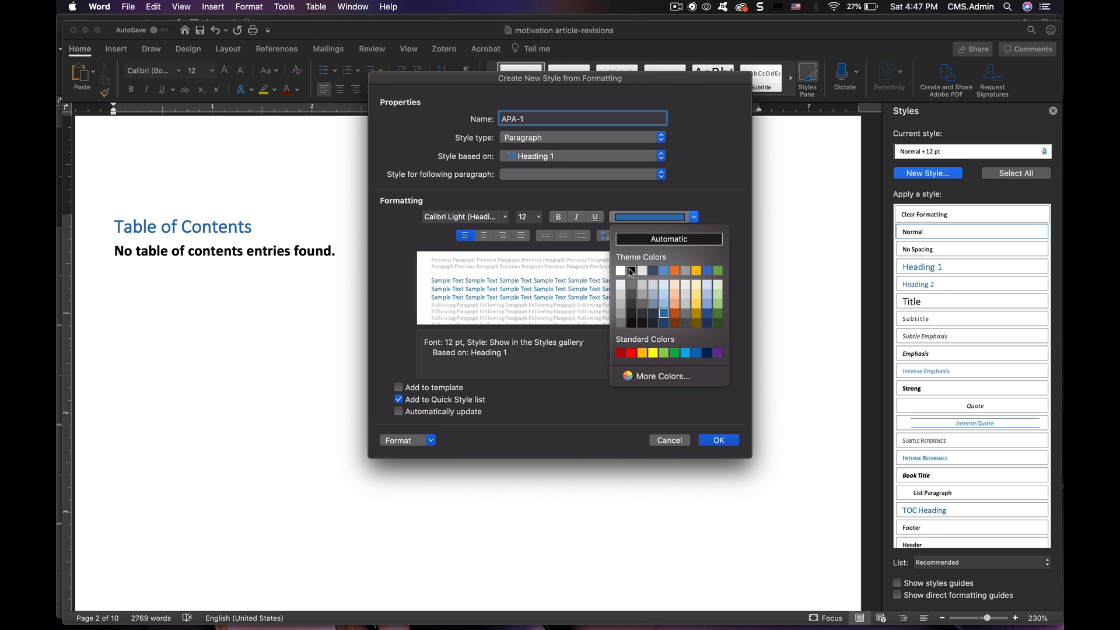
left_click(632, 273)
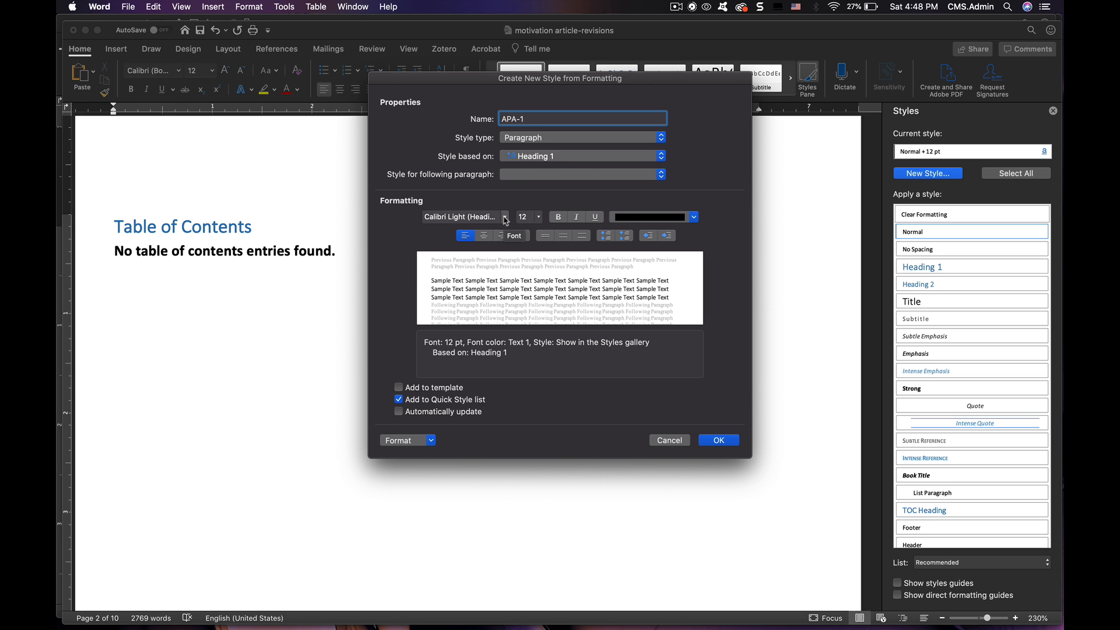
Set the APA-1 style's font to Times New Roman and save the style.
left_click(505, 220)
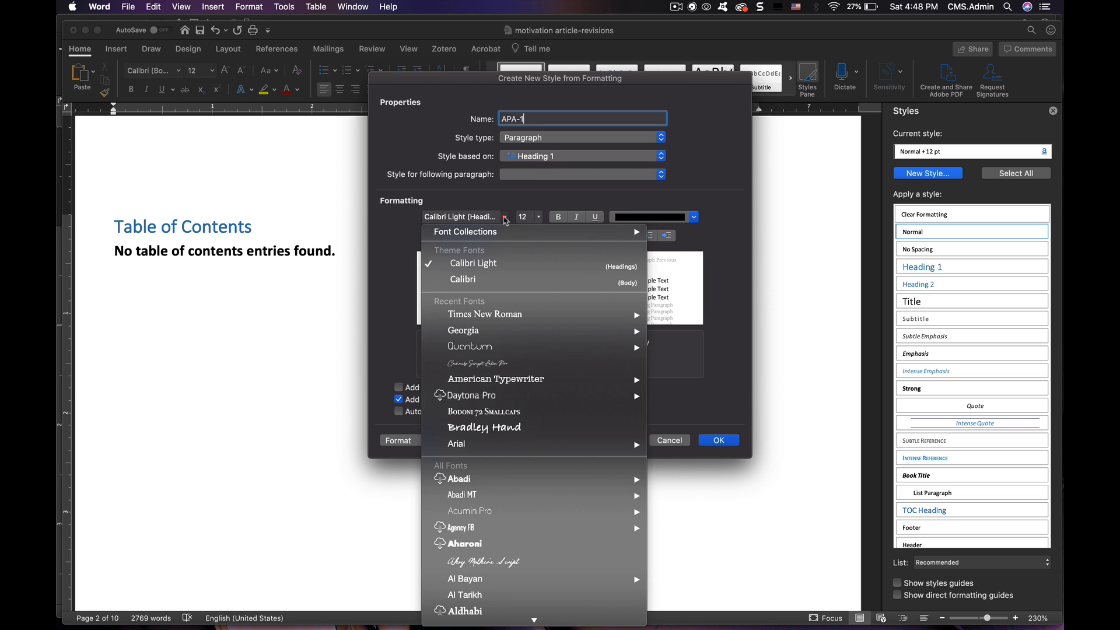
left_click(575, 434)
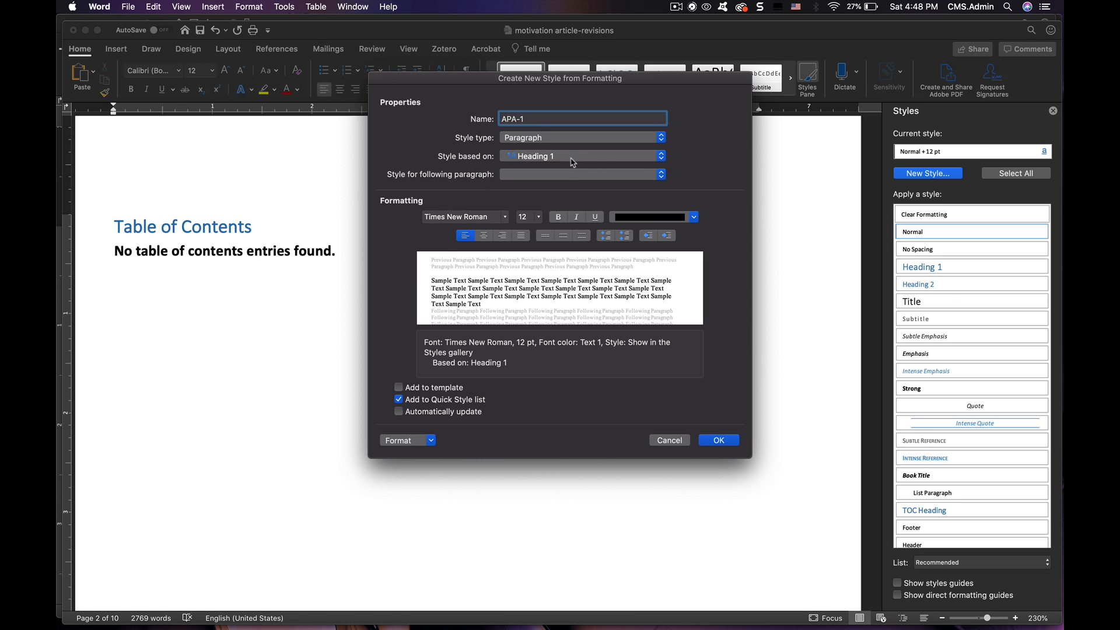
left_click(719, 440)
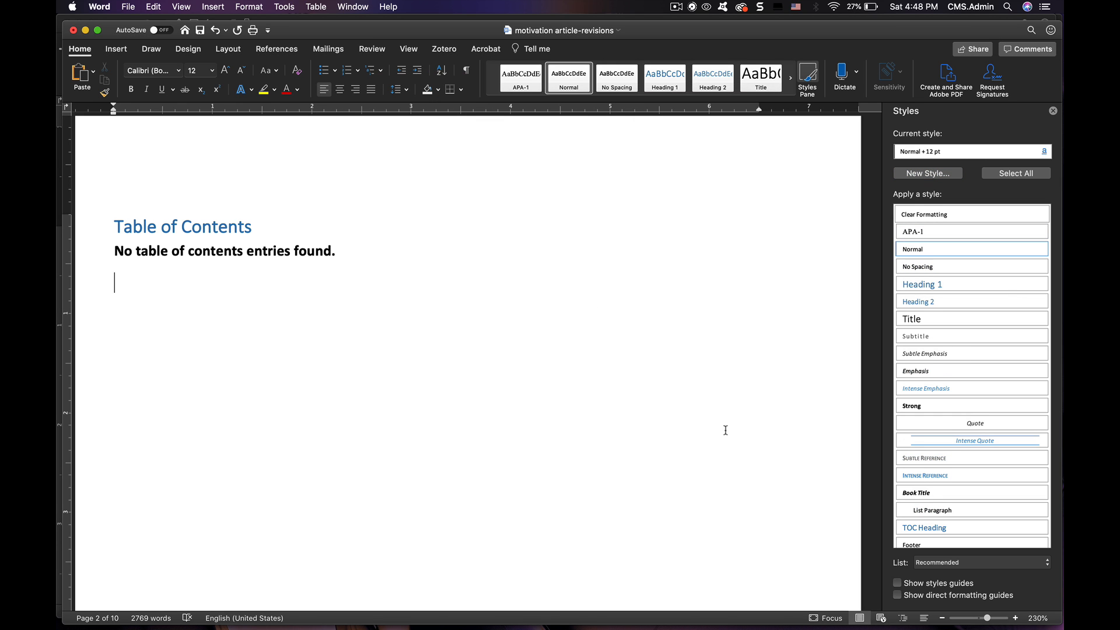
Start another new paragraph style, name it APA-2 and base it on Heading 2.
left_click(928, 173)
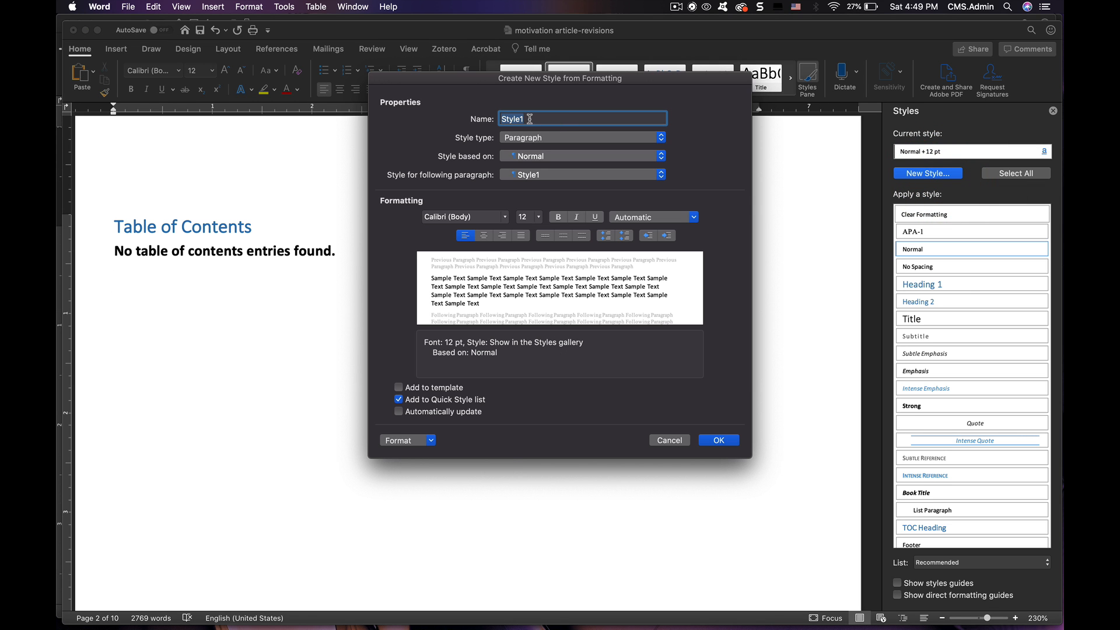
type("APA")
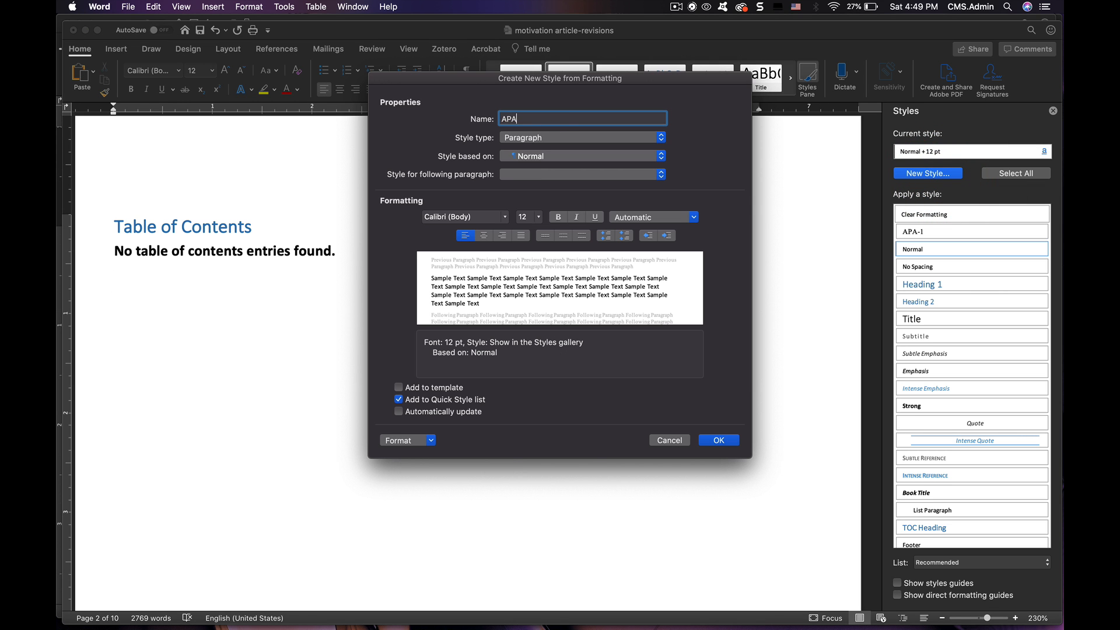
type("-2")
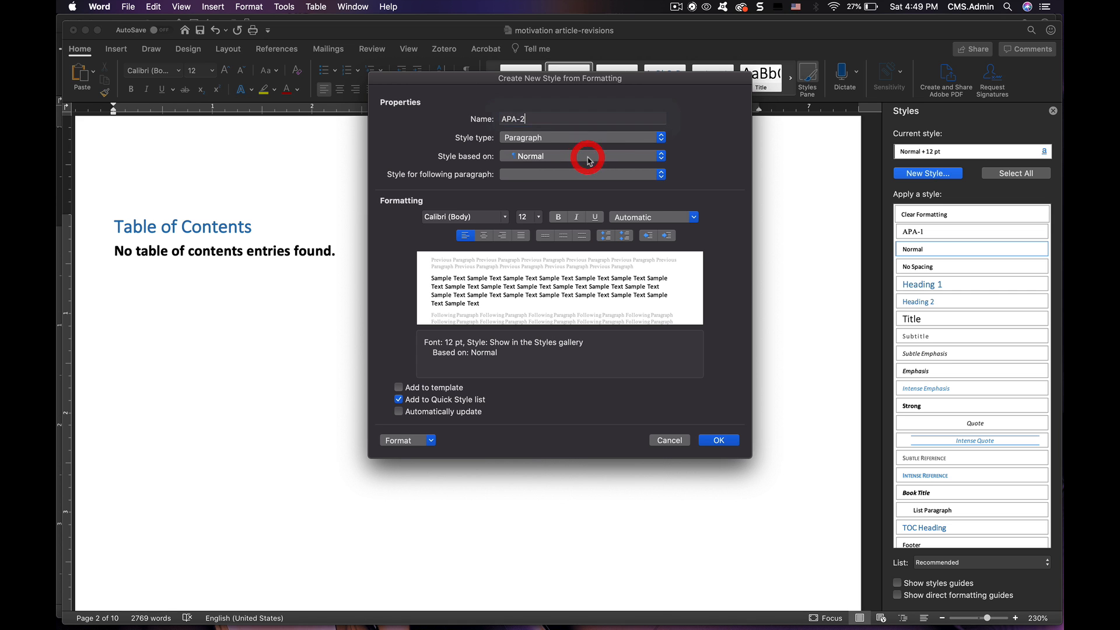
left_click(588, 156)
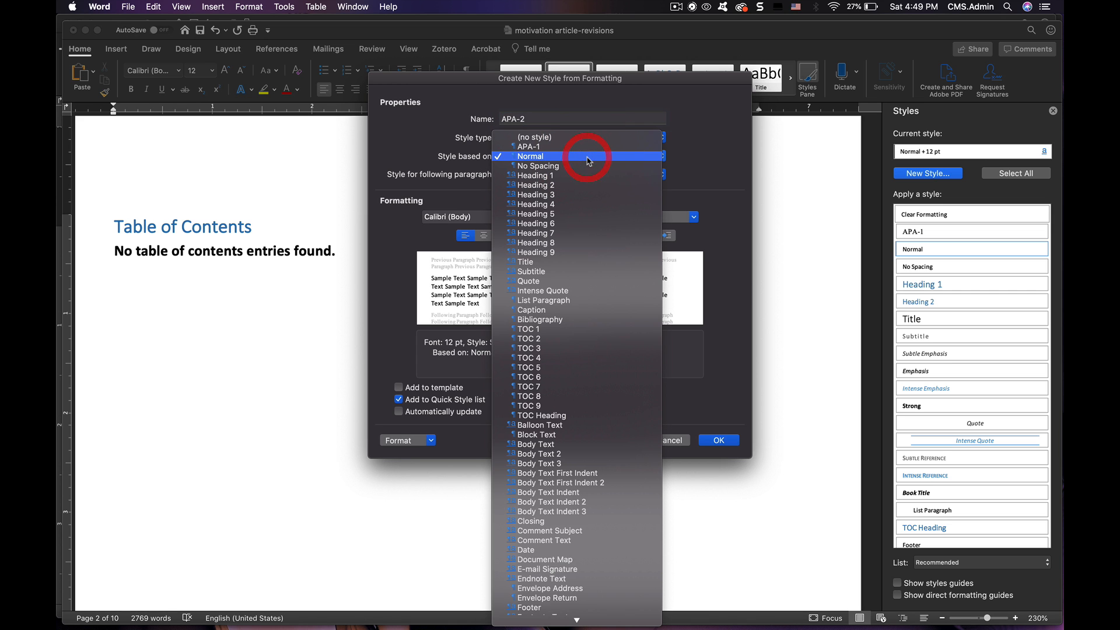
left_click(561, 185)
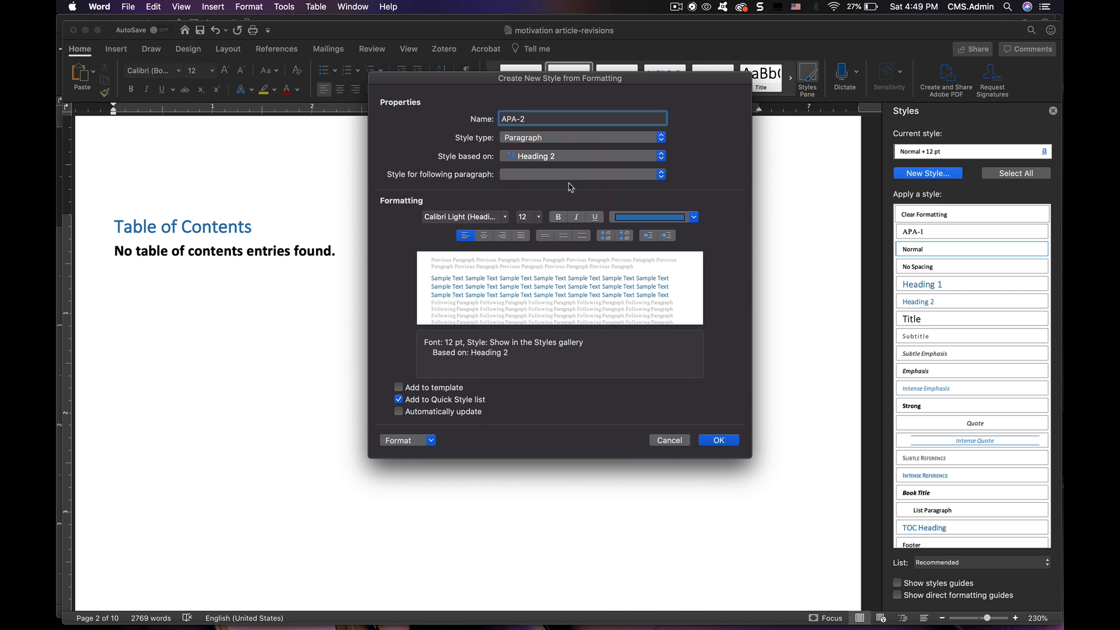
Give the APA-2 style black (Text 1) Times New Roman text, save it and put the styles list away.
left_click(639, 218)
left_click(632, 271)
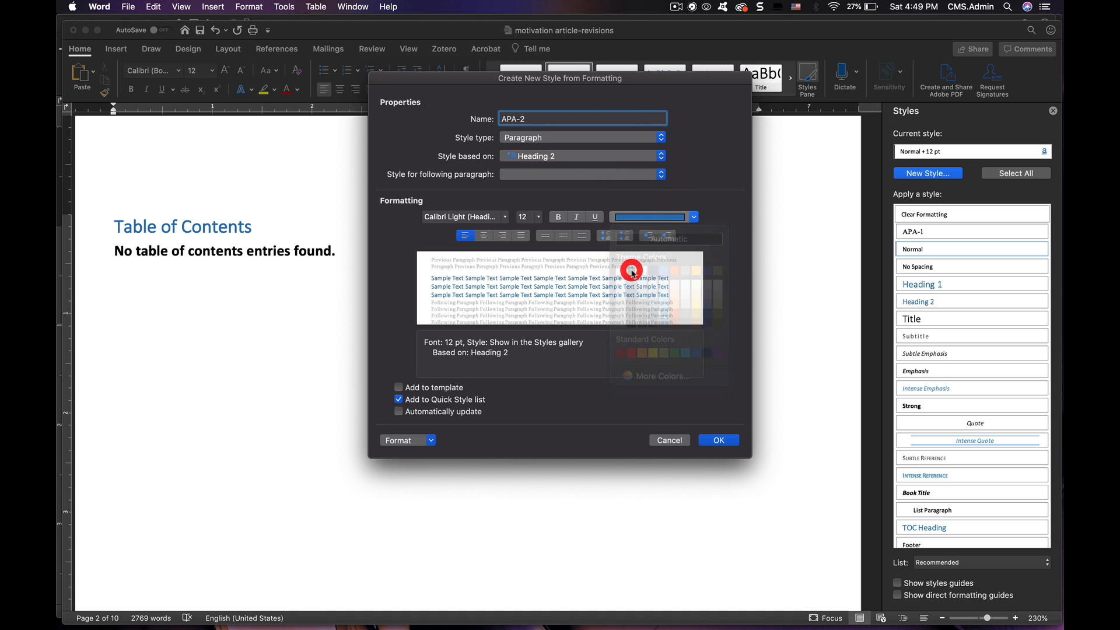
left_click(505, 219)
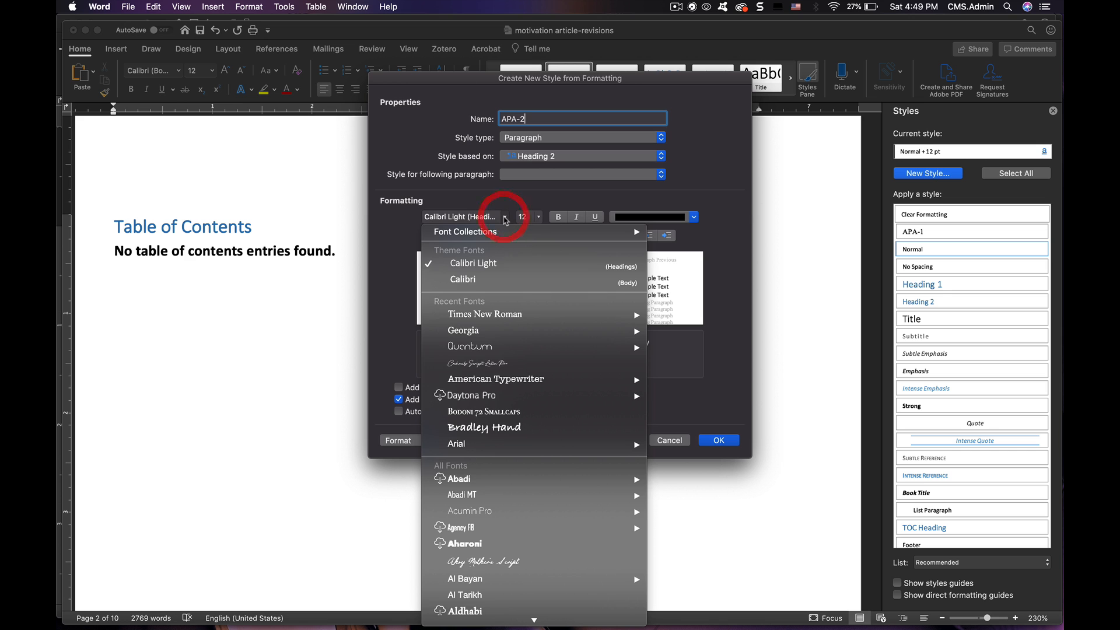
mouse_move(569, 315)
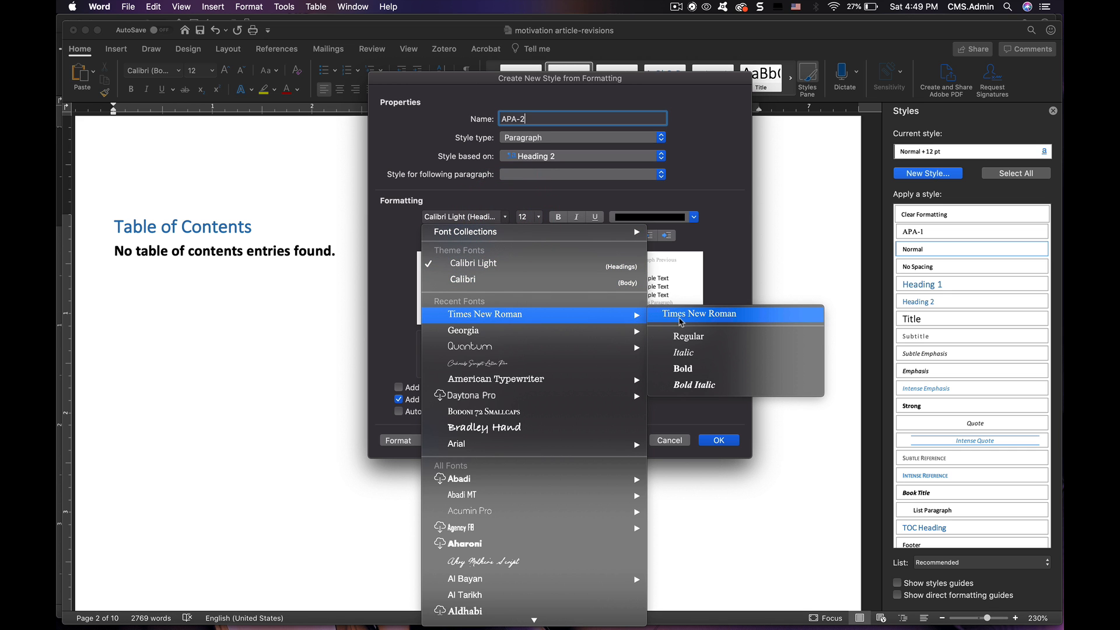
left_click(689, 338)
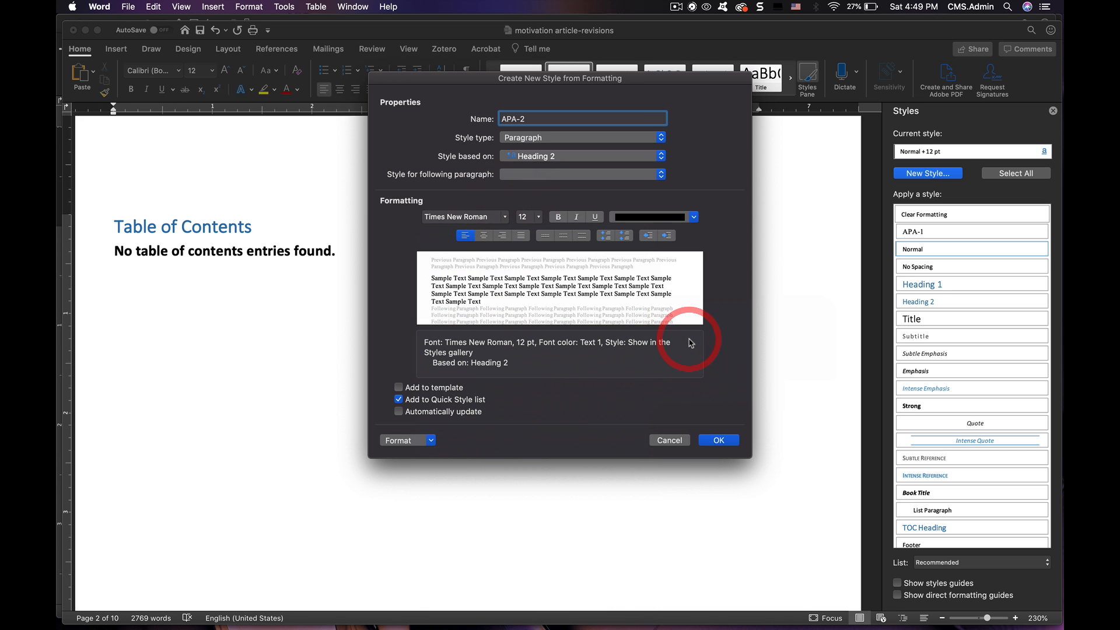
left_click(719, 441)
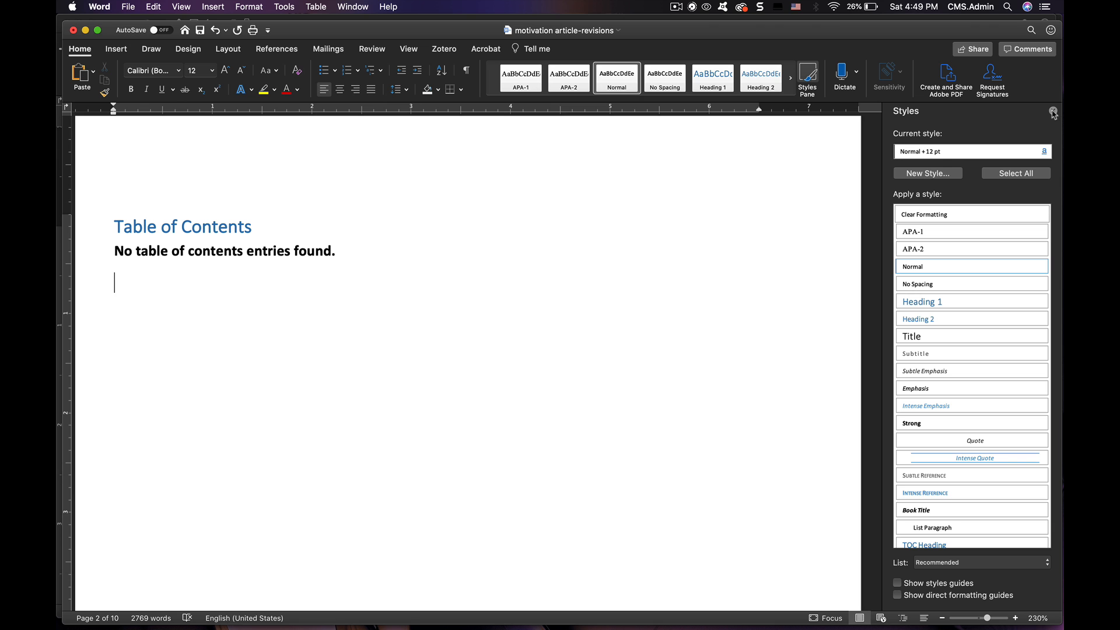
left_click(1054, 112)
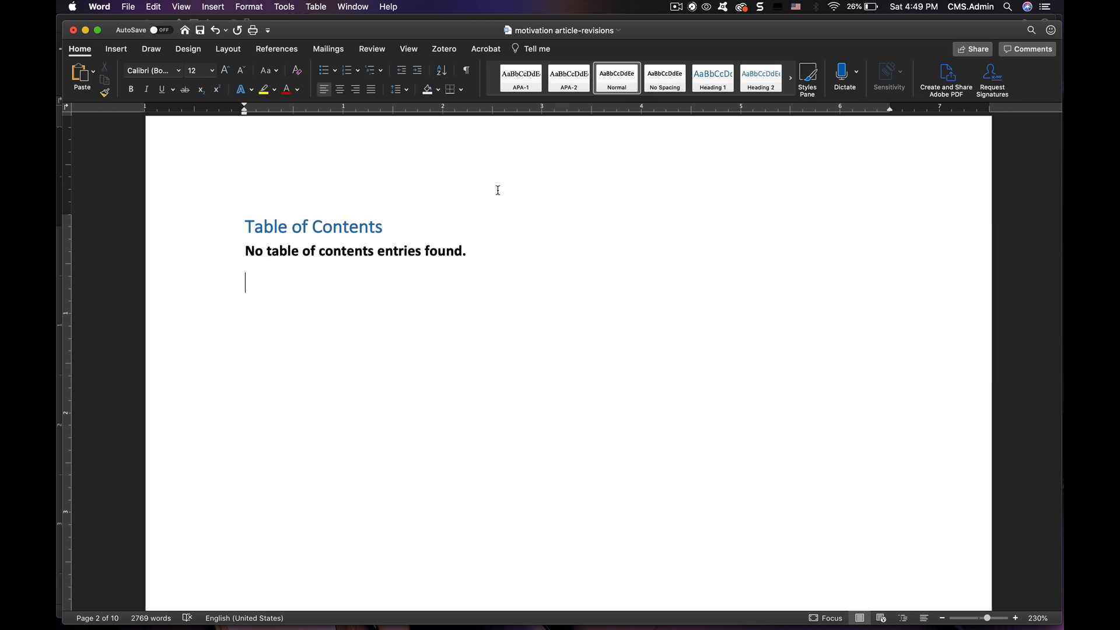
Change the font of all text from the Introduction heading to the end of the article to Times New Roman Regular.
scroll(318, 301, "down", 5)
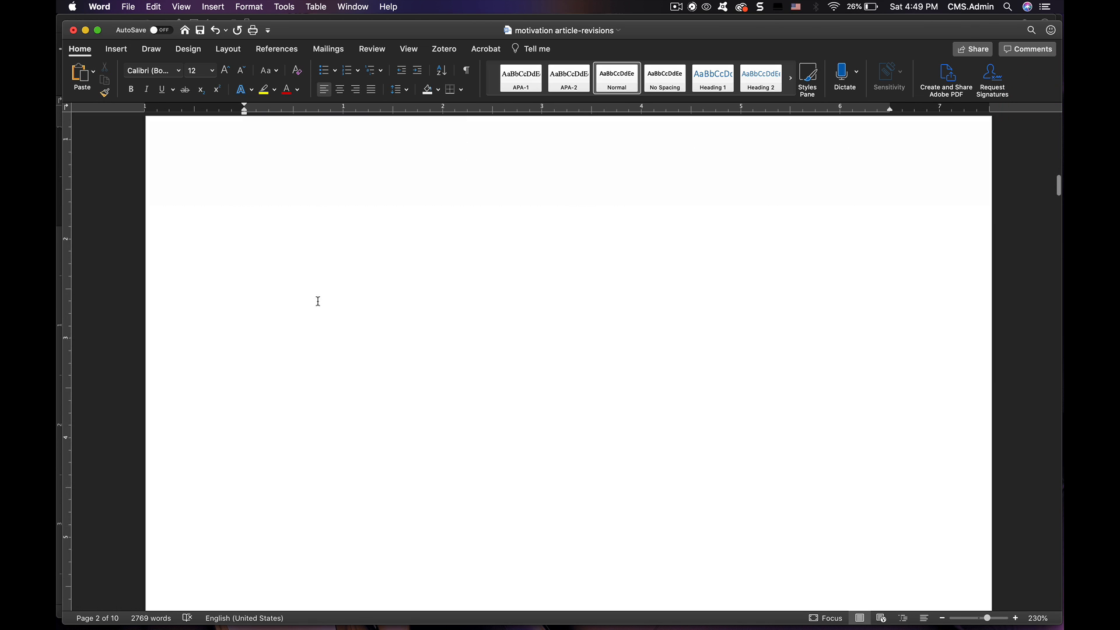
scroll(318, 301, "down", 15)
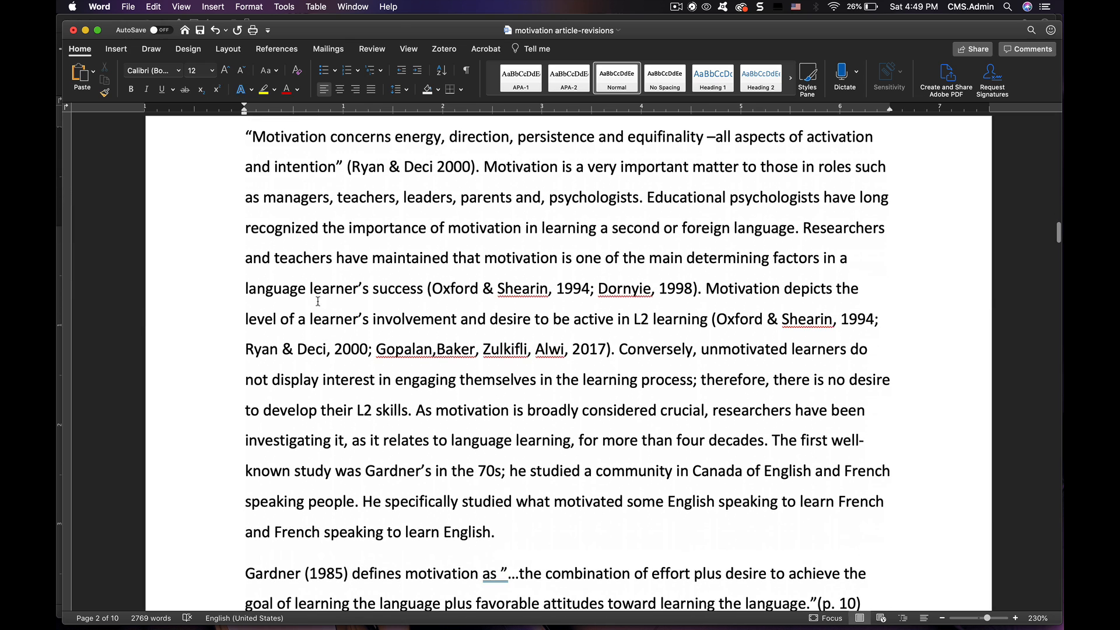
scroll(318, 301, "up", 3)
left_click(294, 308)
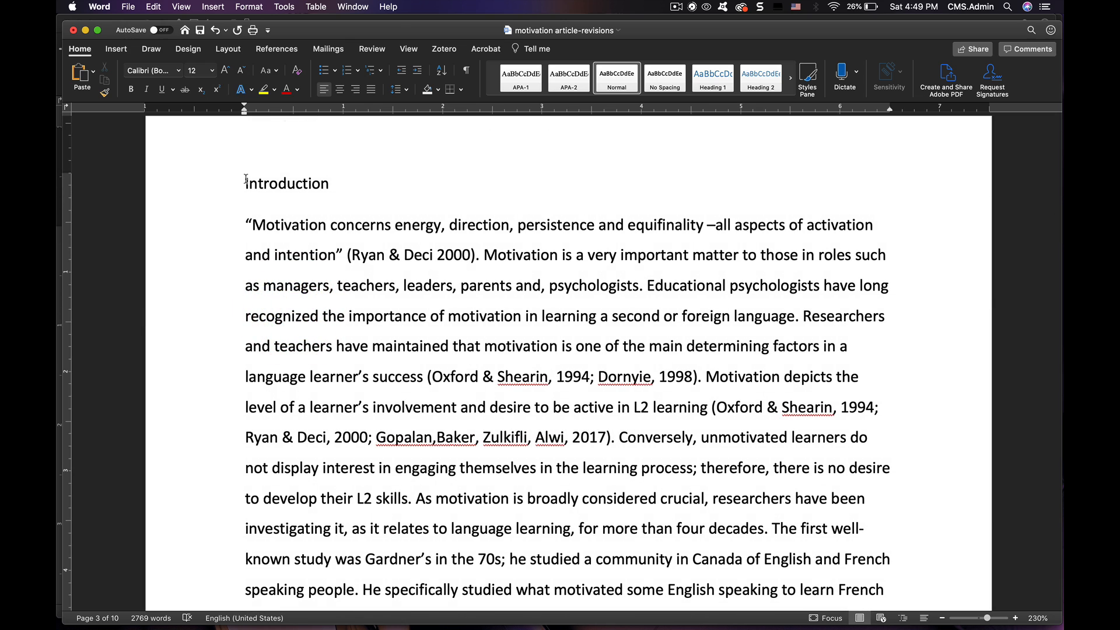
left_click_drag(246, 180, 330, 267)
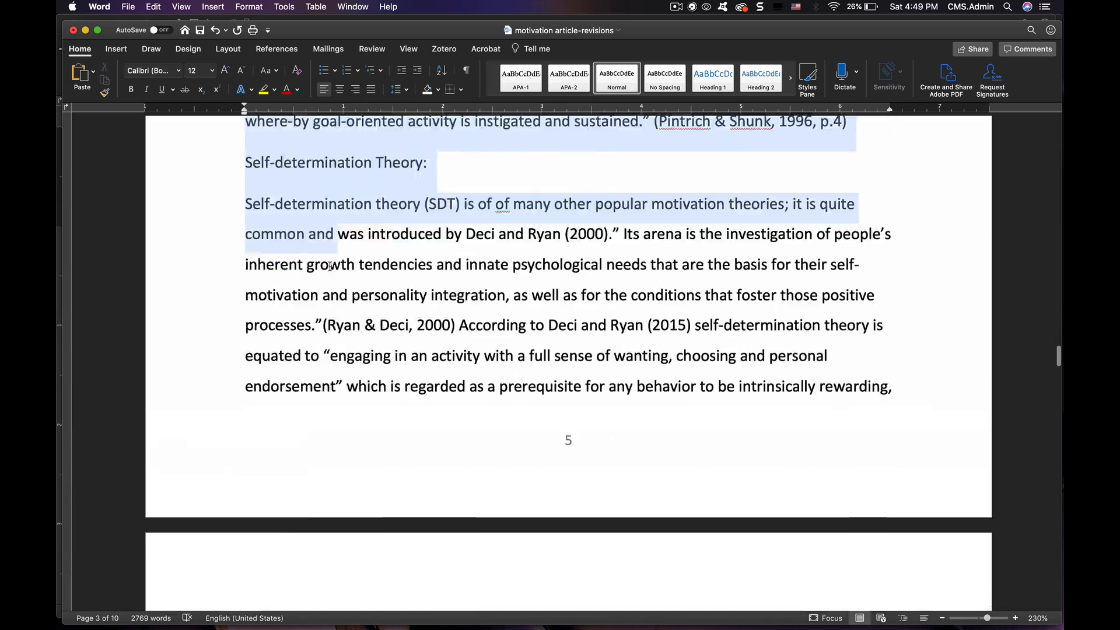
scroll(330, 266, "down", 20)
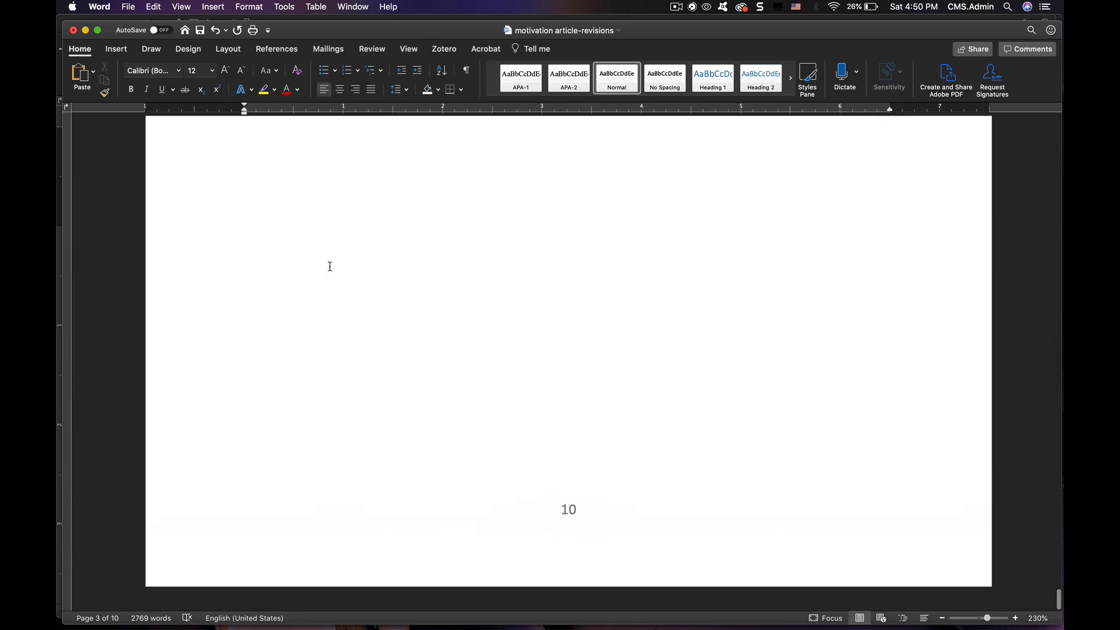
left_click(330, 267)
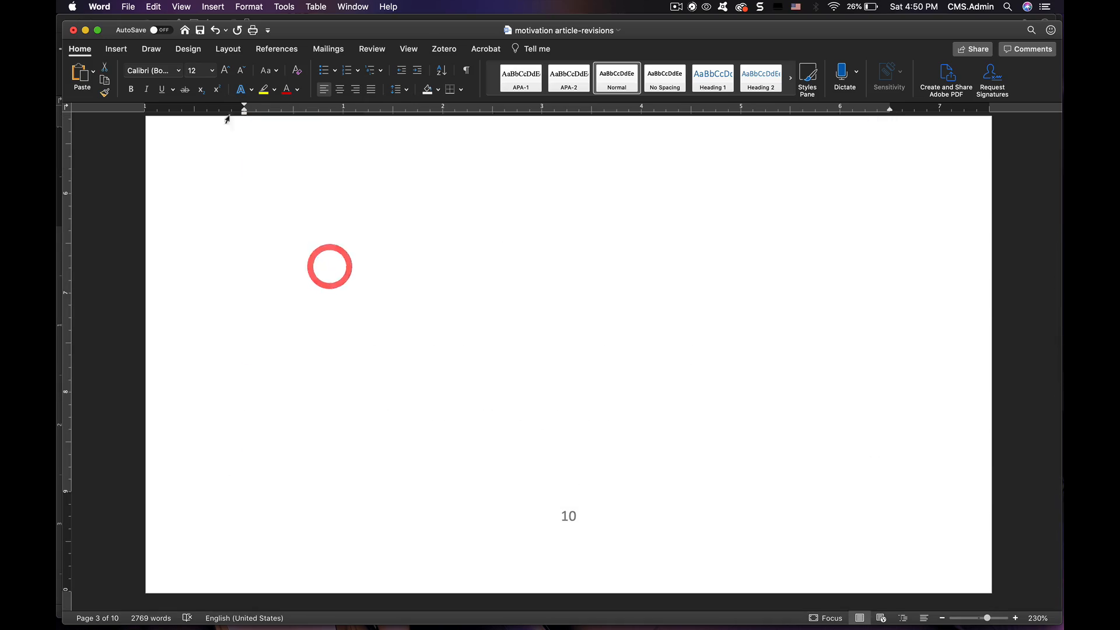
left_click(178, 71)
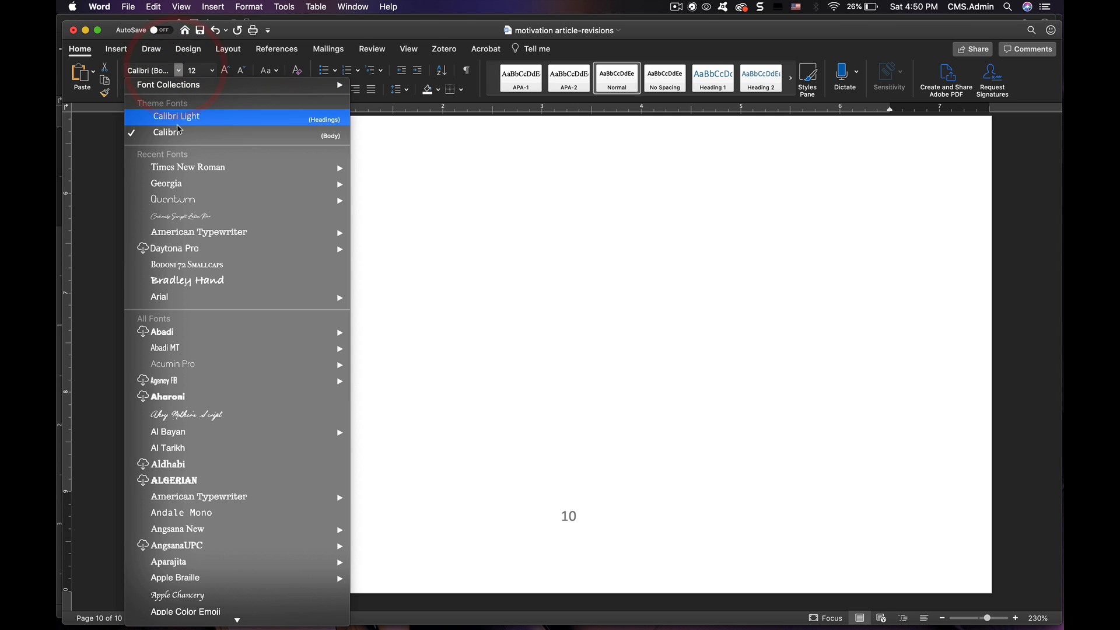
mouse_move(337, 170)
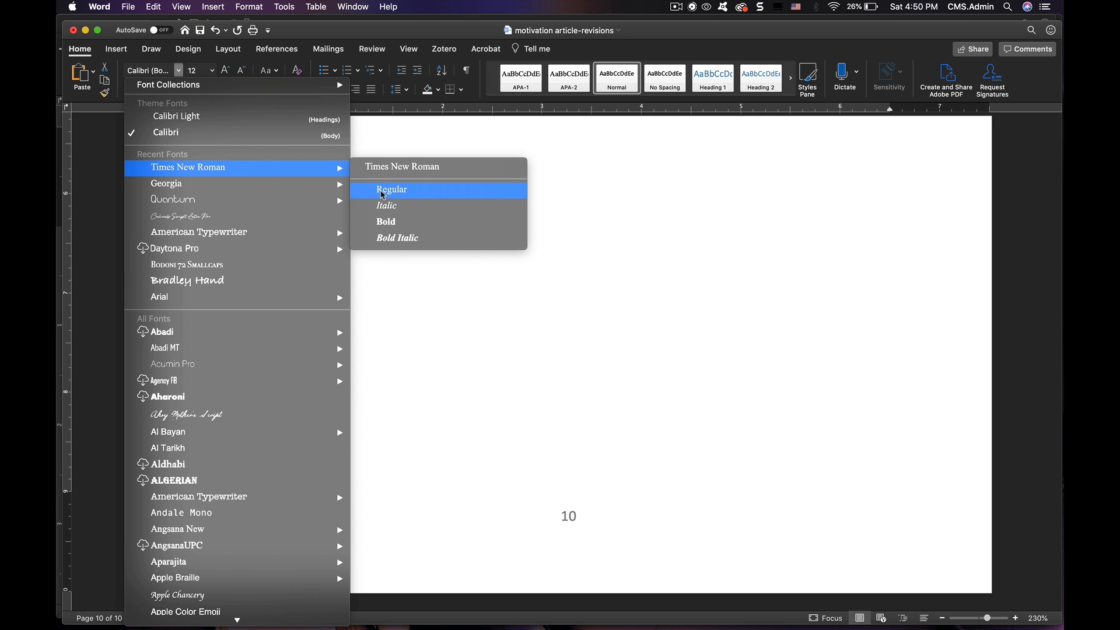
left_click(381, 189)
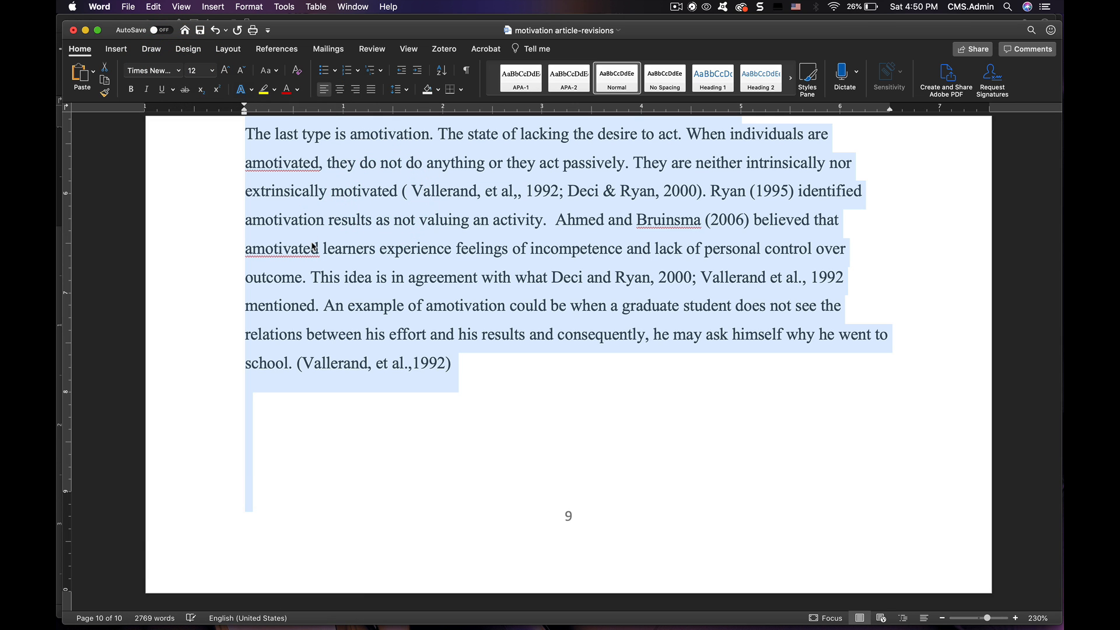
left_click(458, 366)
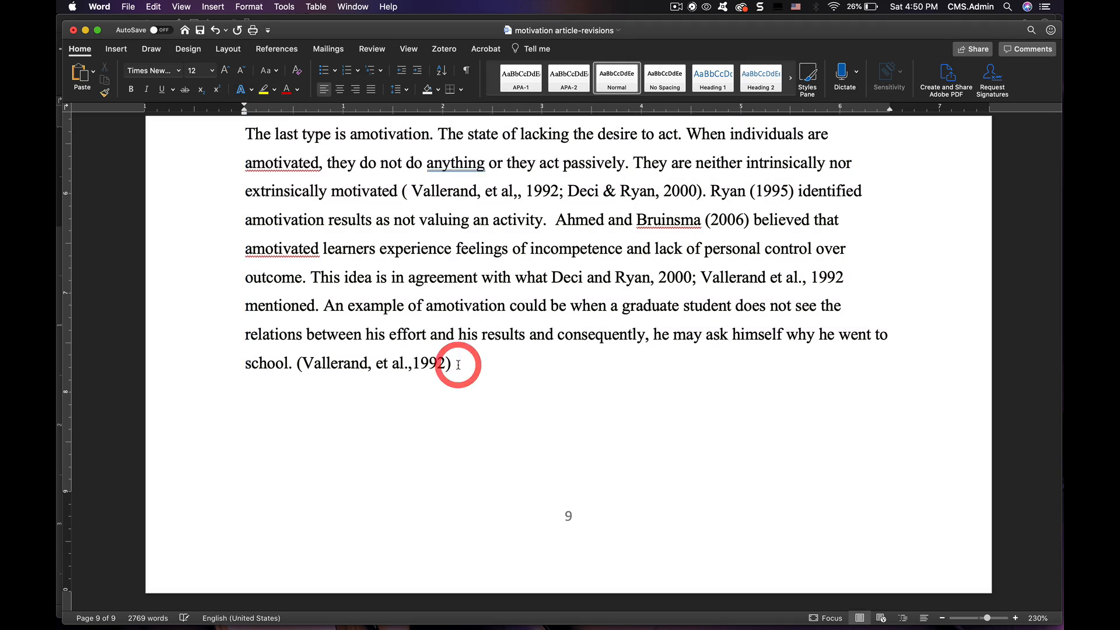
Apply the APA-1 style to the Introduction heading on page 3.
scroll(459, 365, "up", 5)
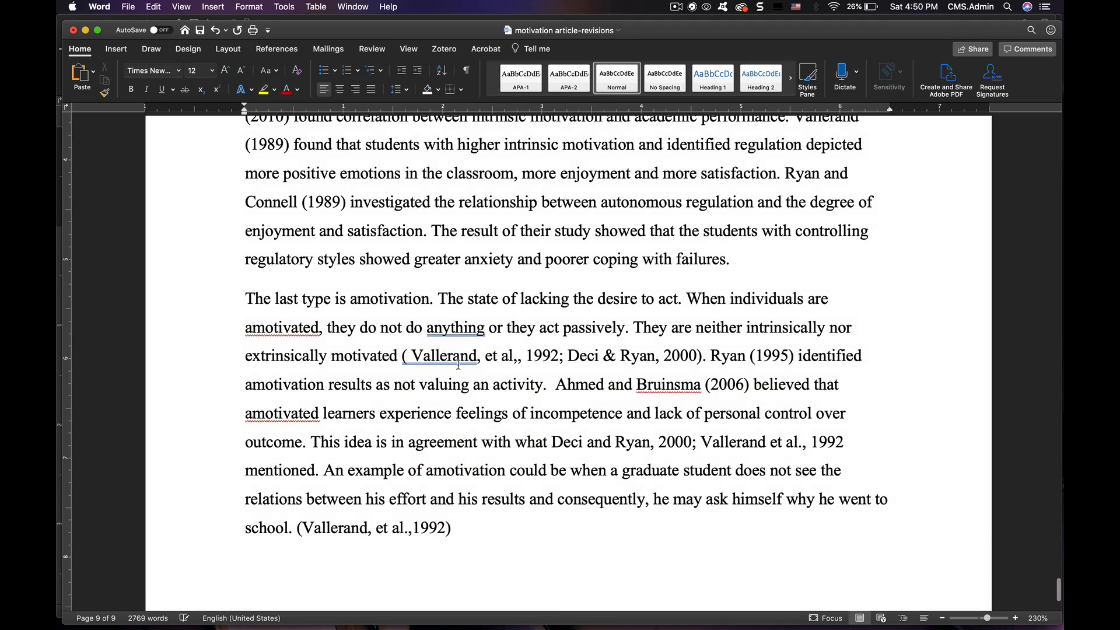
scroll(459, 365, "up", 20)
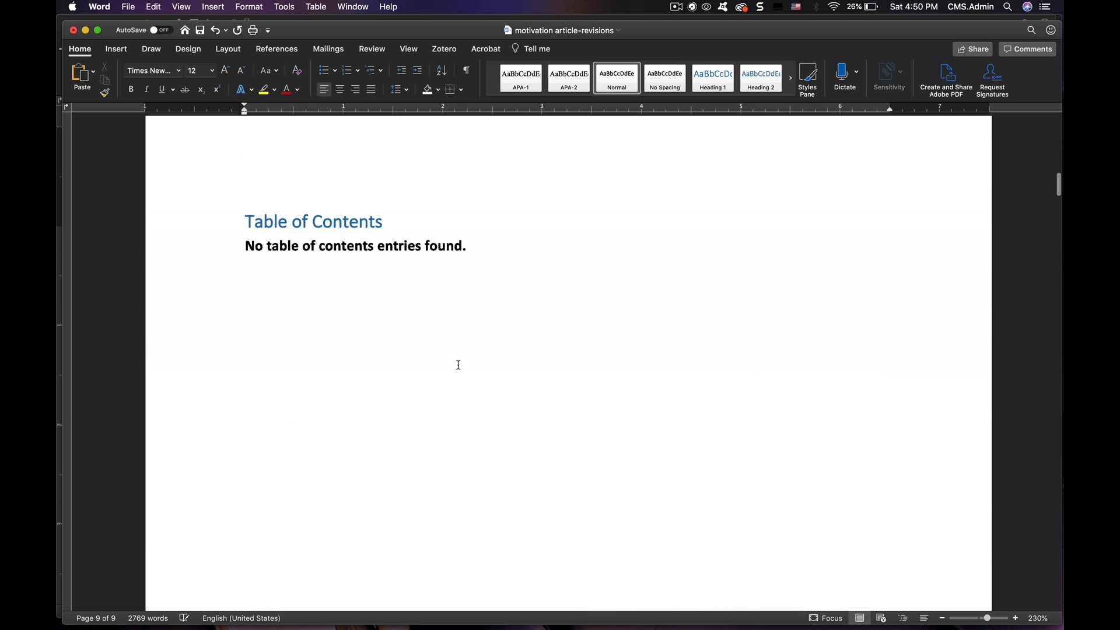
scroll(459, 364, "down", 15)
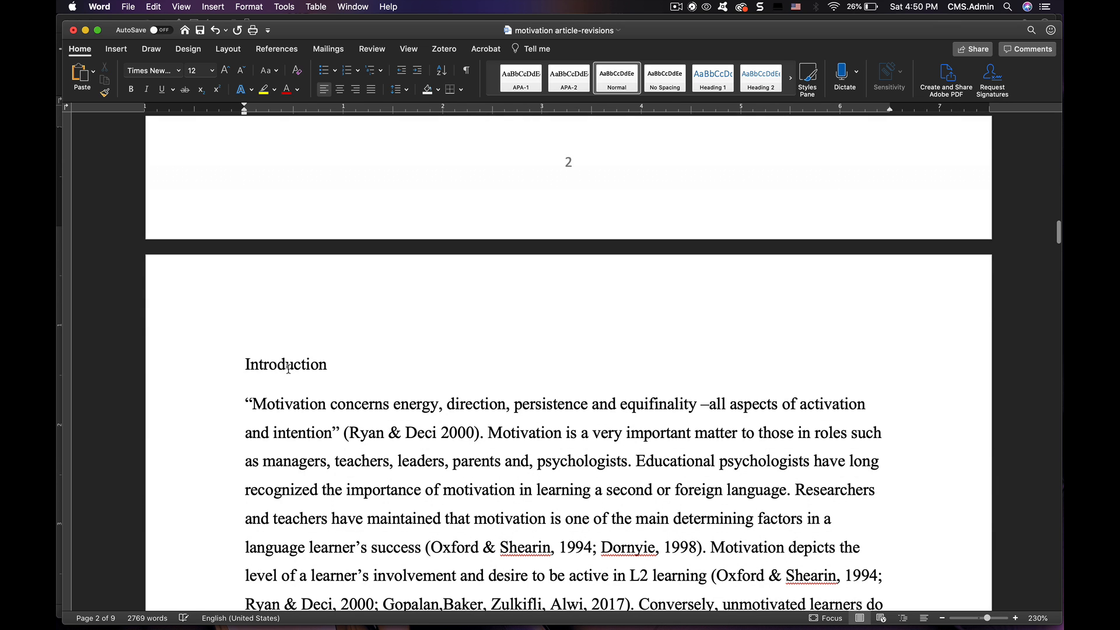
left_click(186, 367)
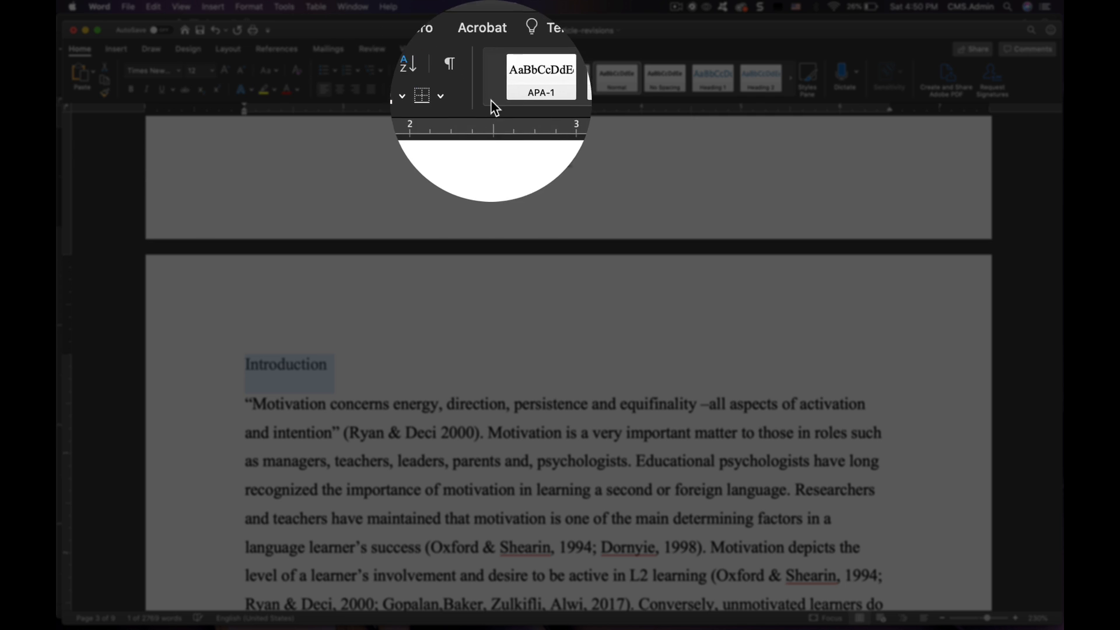
left_click(518, 102)
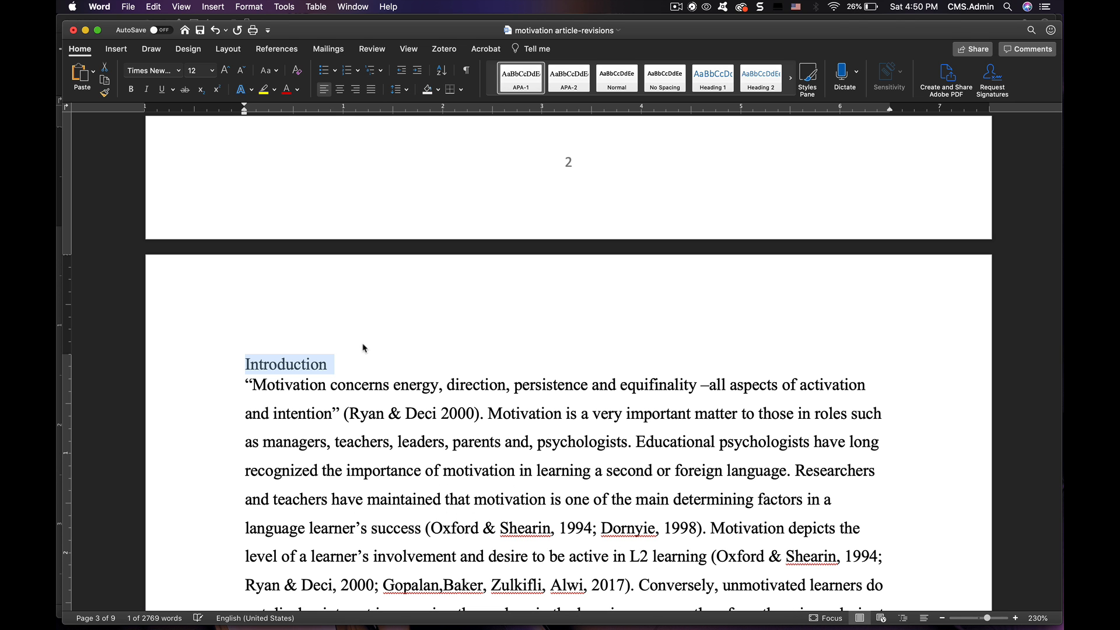
Add a heading line reading "Motivation Definition" between the first introduction paragraph and the paragraph that defines motivation.
scroll(347, 364, "down", 10)
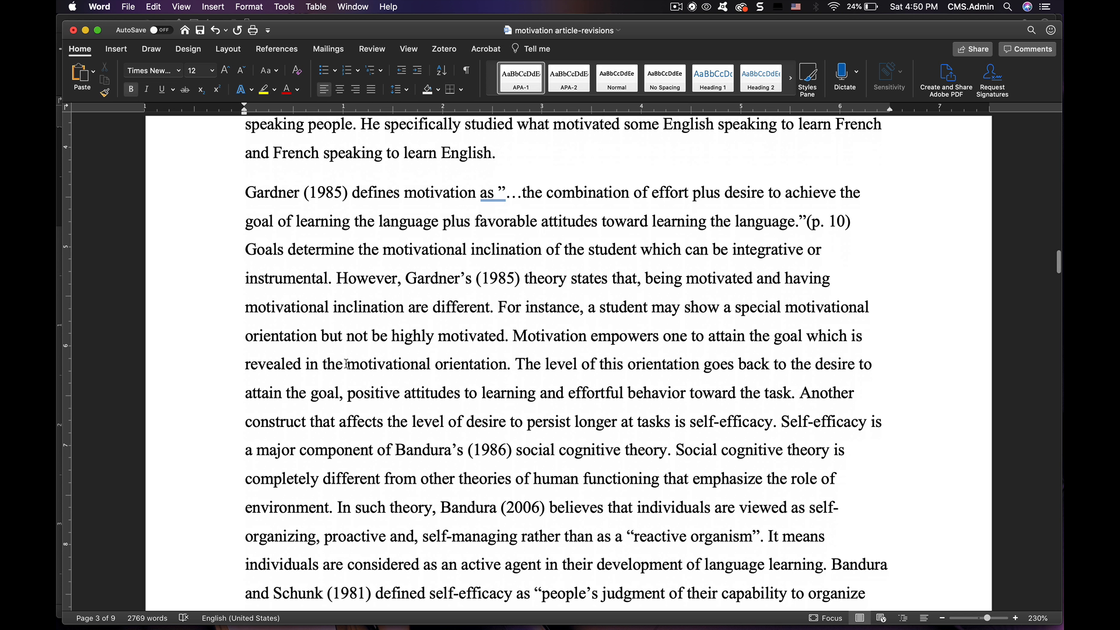
scroll(347, 364, "up", 1)
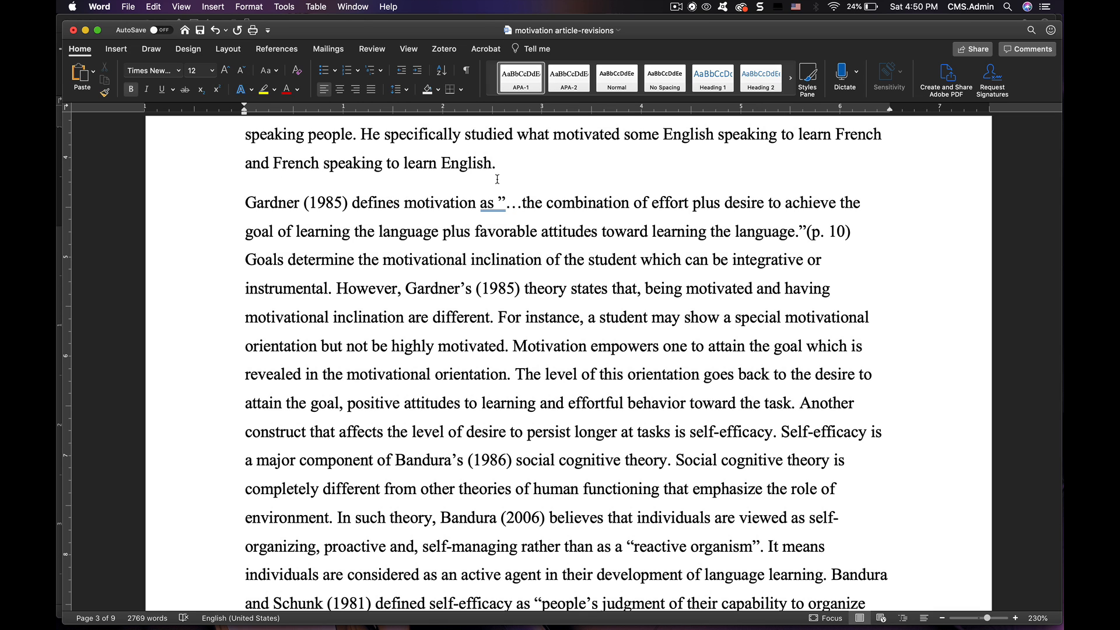
left_click(471, 184)
left_click(515, 165)
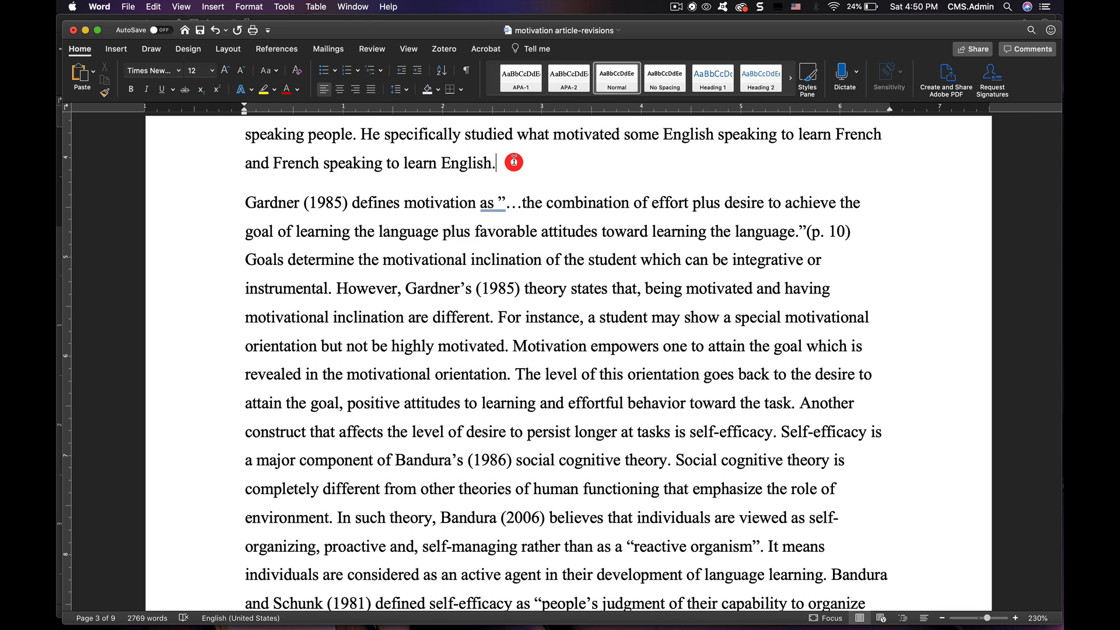
key("Return")
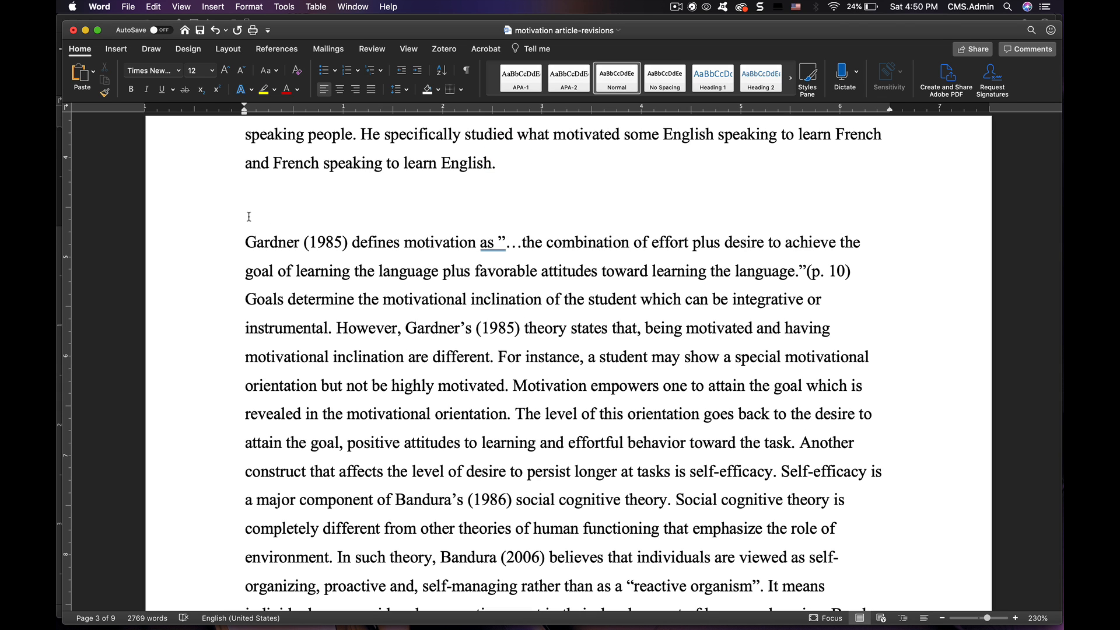
type("Moti")
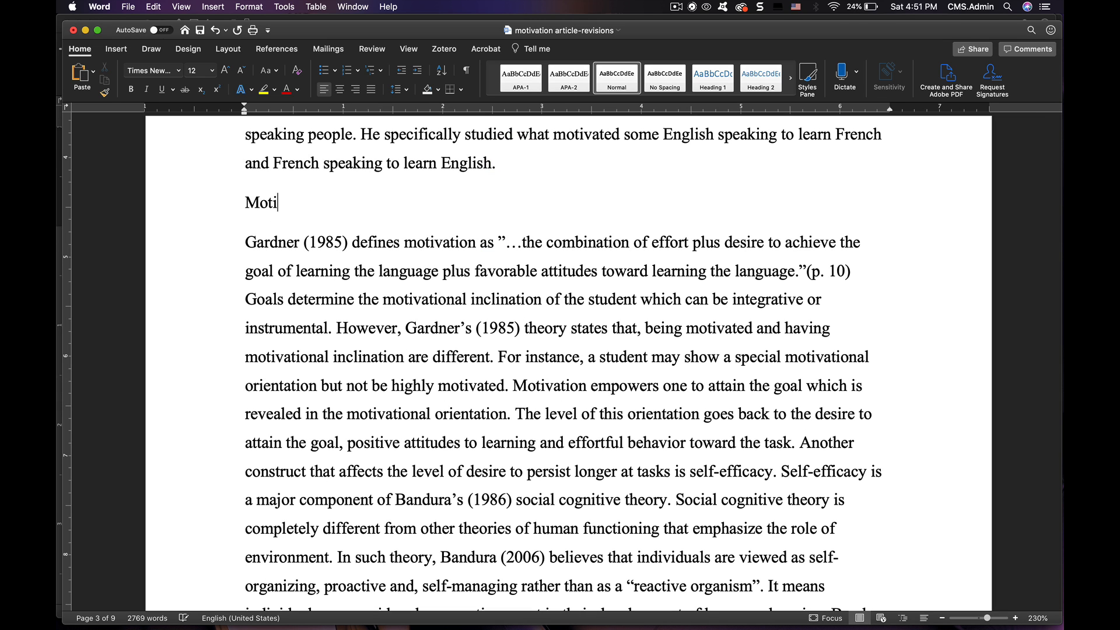
type("vation Definition")
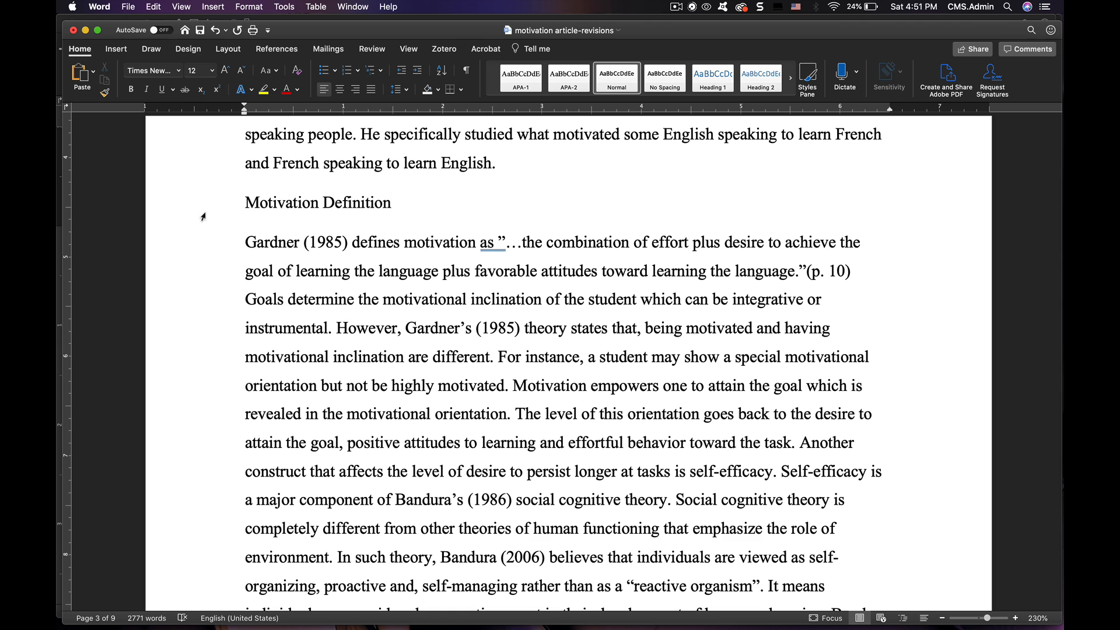
Apply the APA-2 style to the Motivation Definition heading and add an empty line beneath it.
left_click(203, 217)
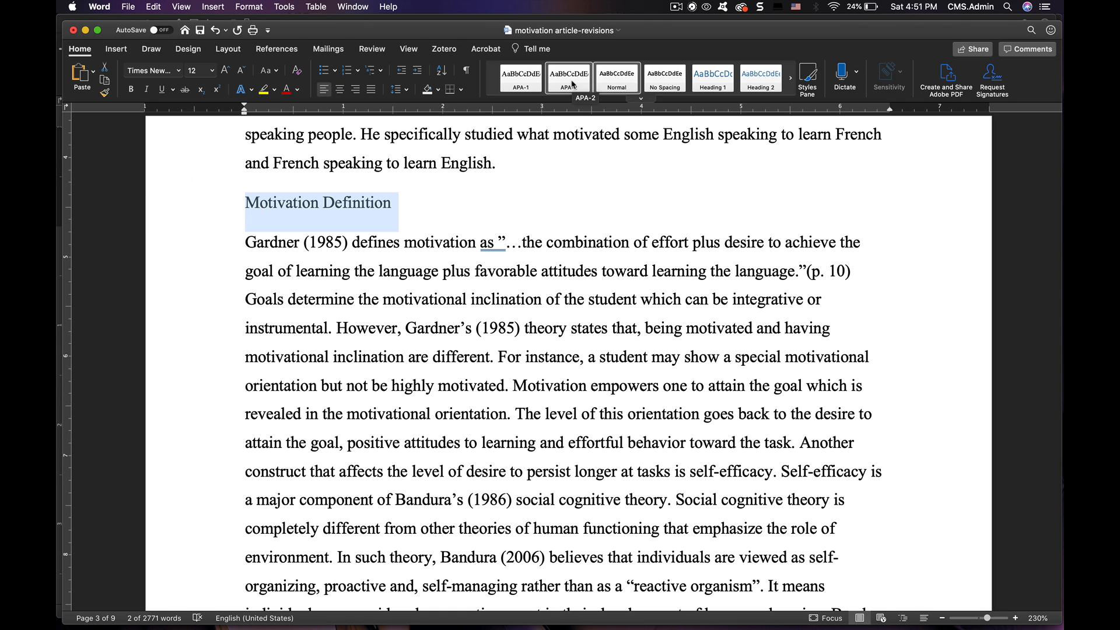
left_click(572, 86)
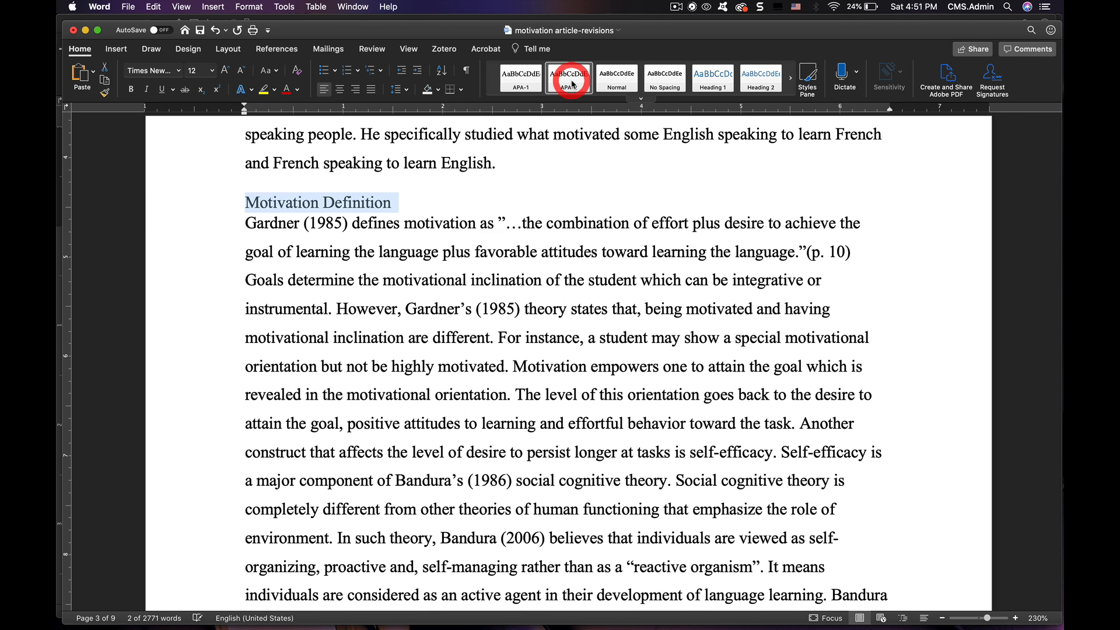
left_click(411, 205)
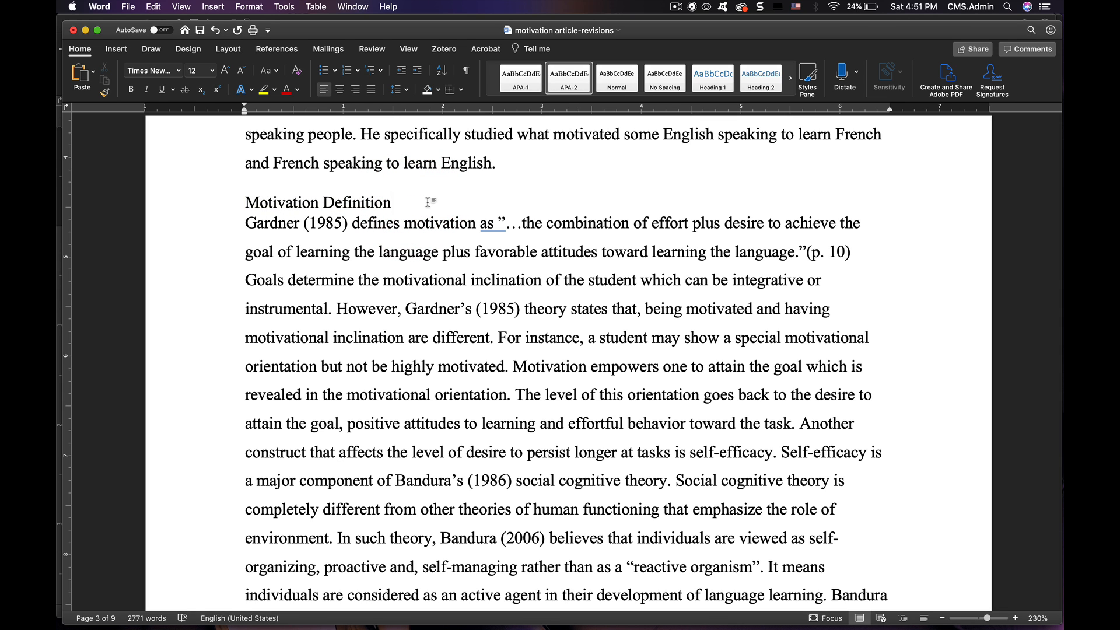
key("Return")
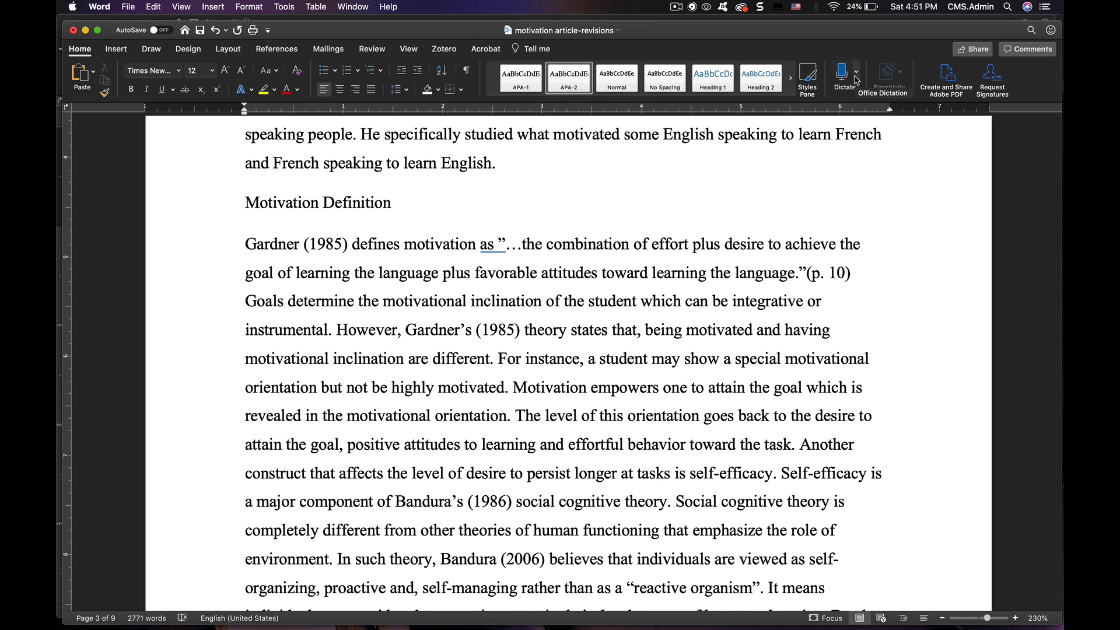
Add a heading reading "Motivational Beliefs" above the paragraph starting with "Furthermore" on page 4 and give it the APA-2 style.
scroll(395, 269, "down", 15)
scroll(287, 360, "down", 4)
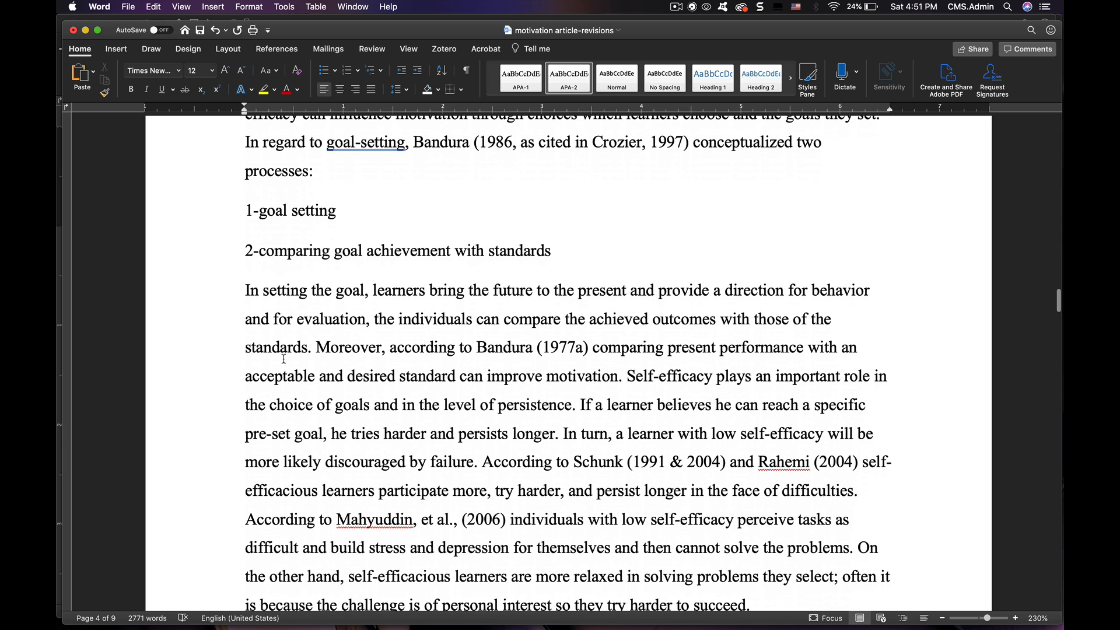
scroll(284, 359, "down", 10)
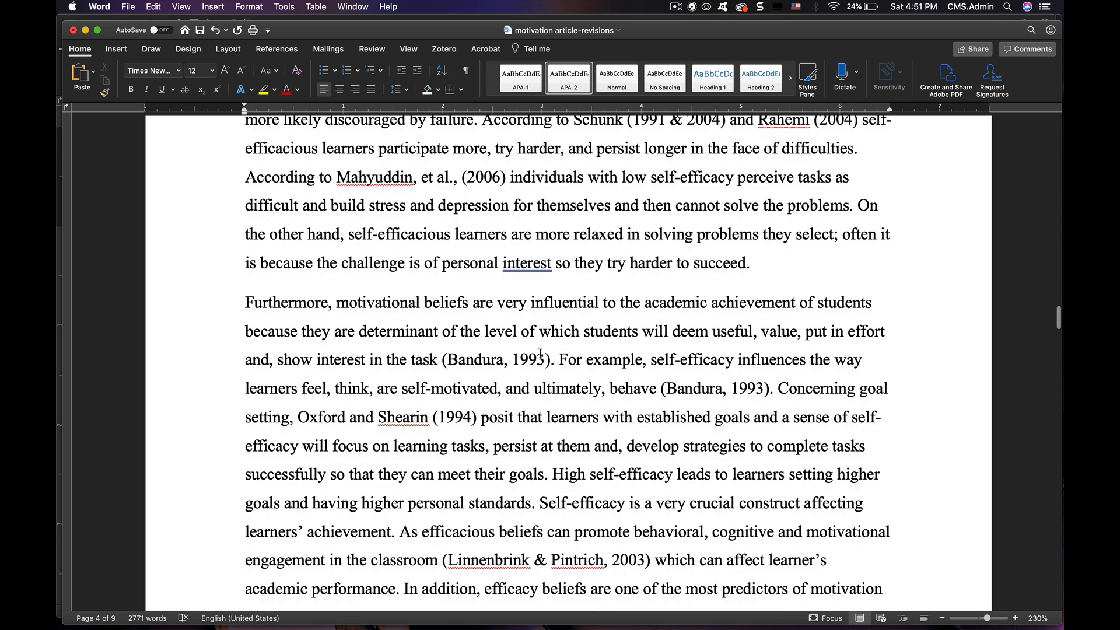
key("Return")
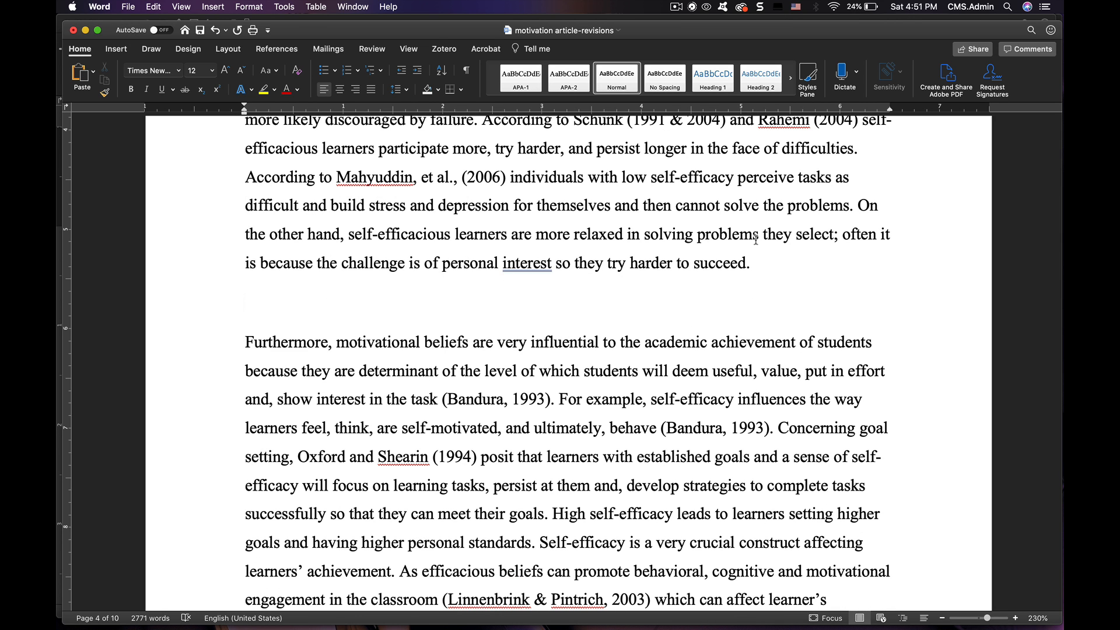
type("Motivational Beliefs")
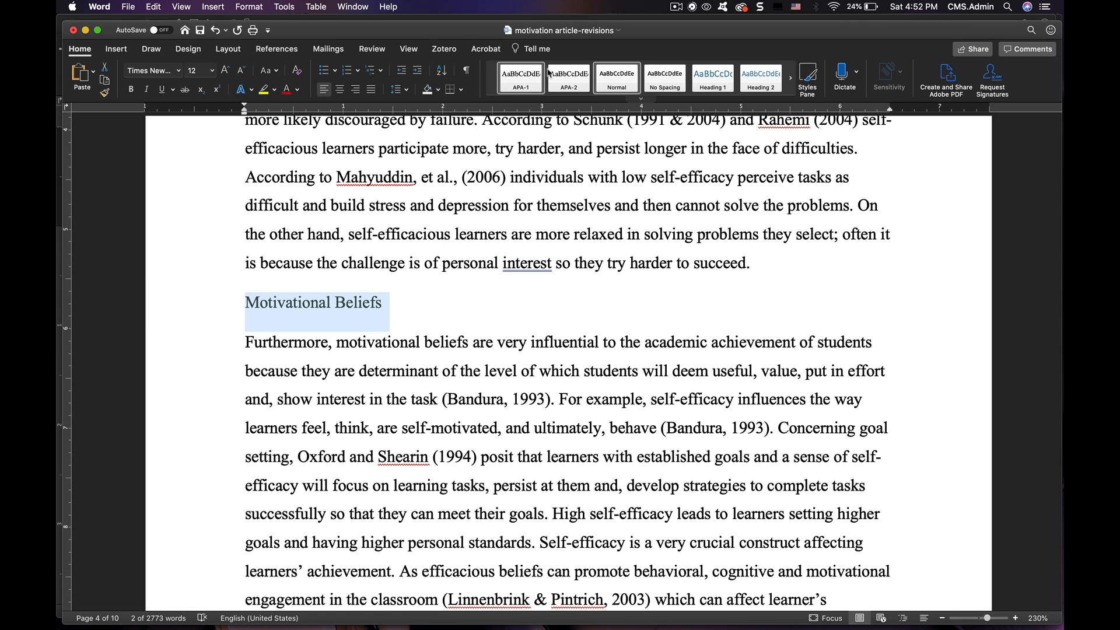
left_click(569, 77)
Apply the APA-2 style to the Self-determination Theory heading on page 5 and add an empty line beneath it.
scroll(362, 309, "down", 15)
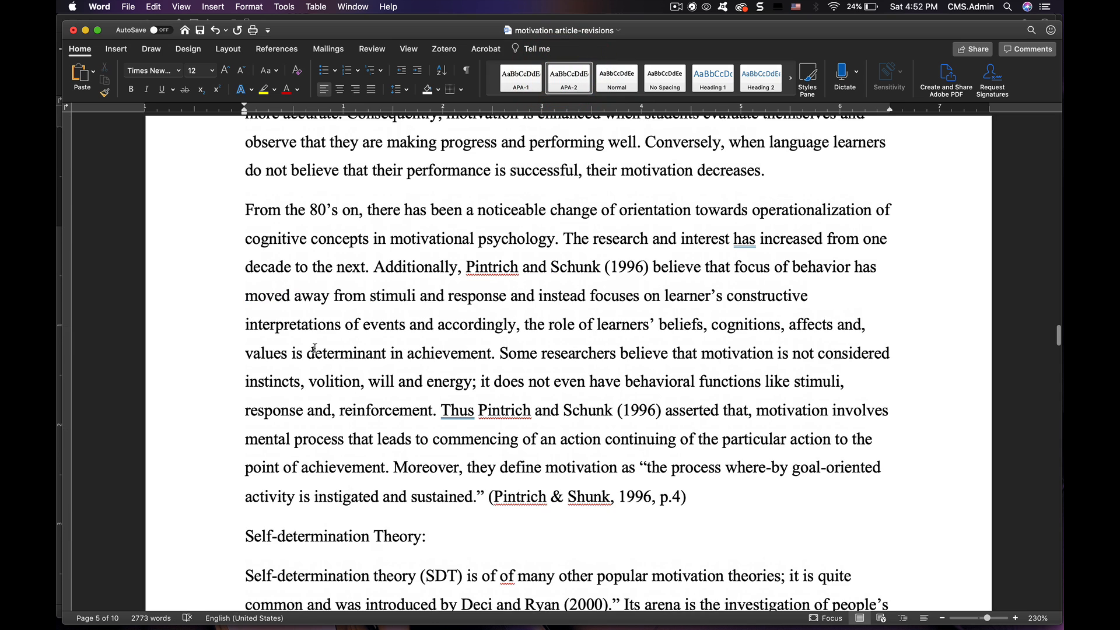
scroll(316, 282, "down", 5)
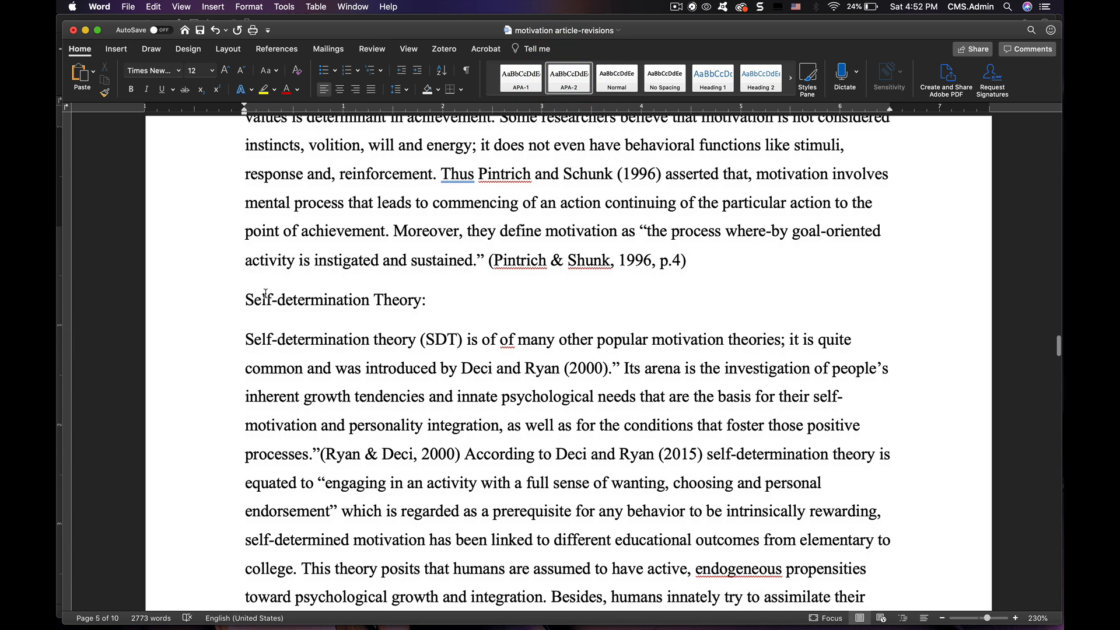
left_click(184, 310)
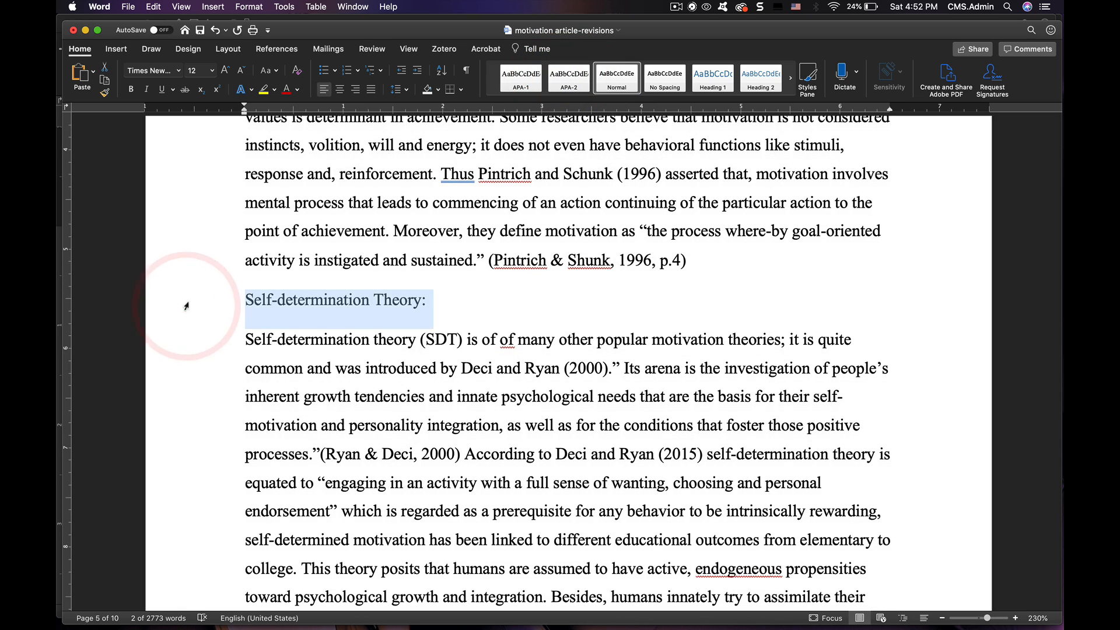
left_click(569, 78)
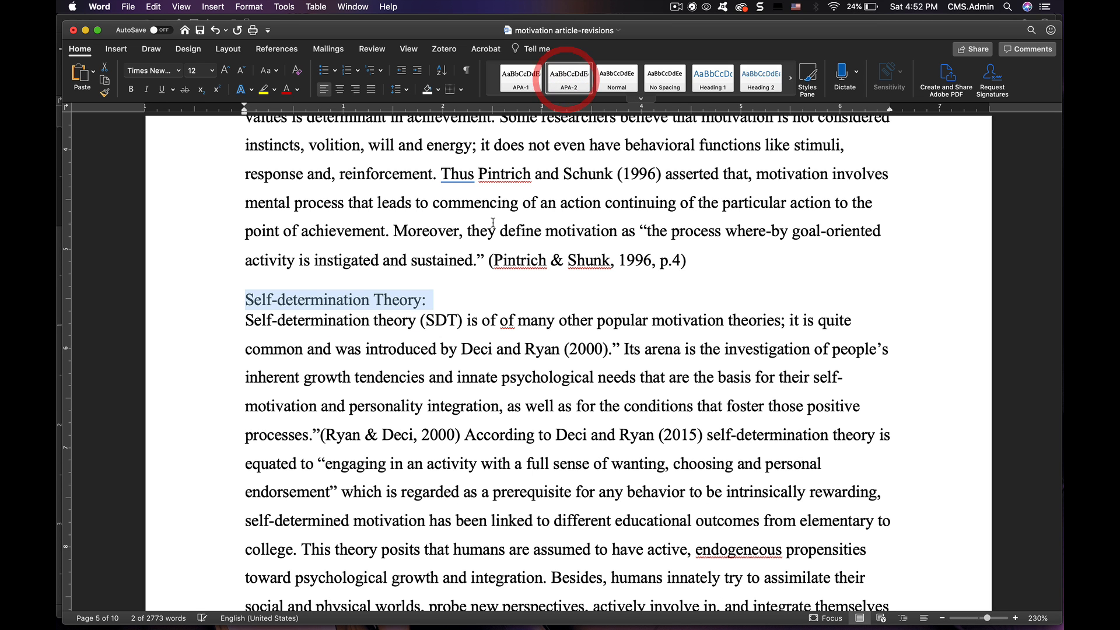
left_click(435, 303)
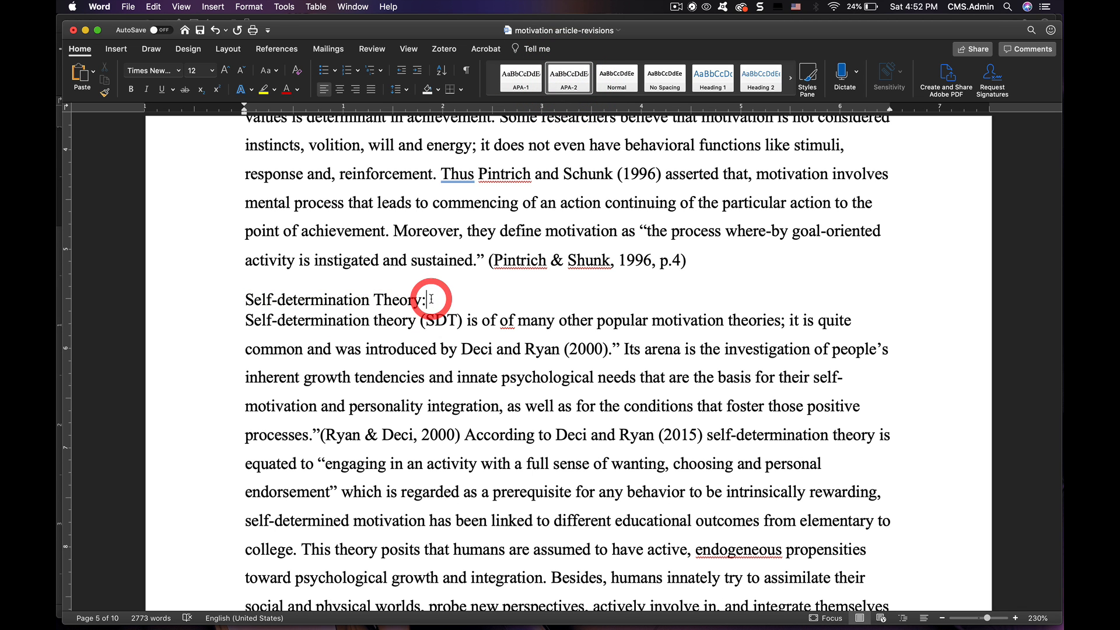
key("Return")
Apply the APA-2 style to the Cognitive Evaluation Theory heading on page 7.
scroll(569, 361, "down", 15)
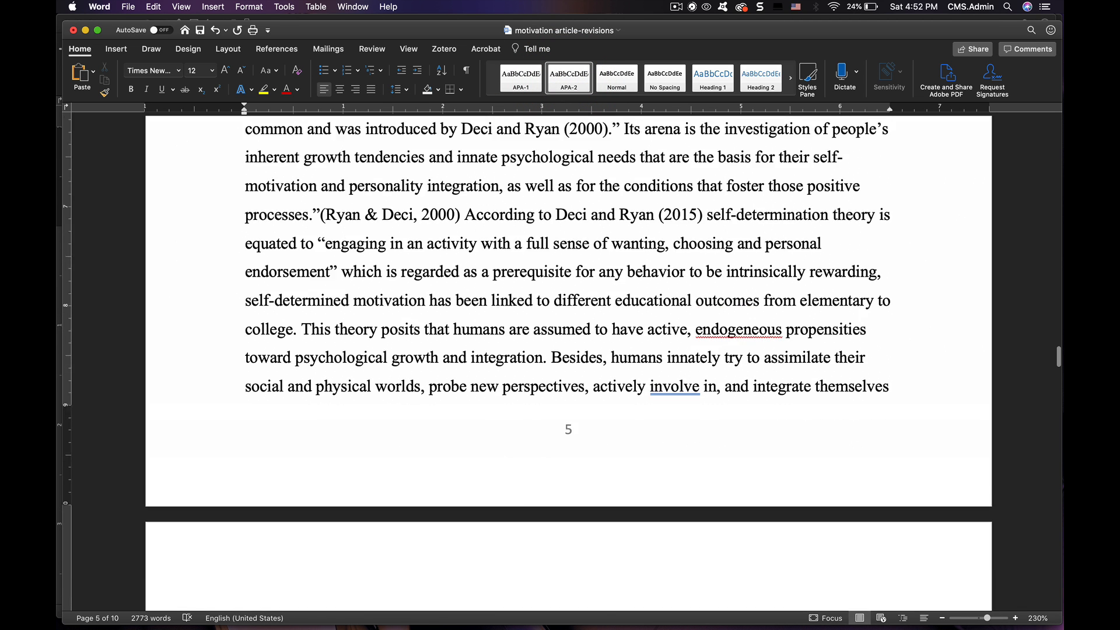
scroll(569, 362, "down", 1)
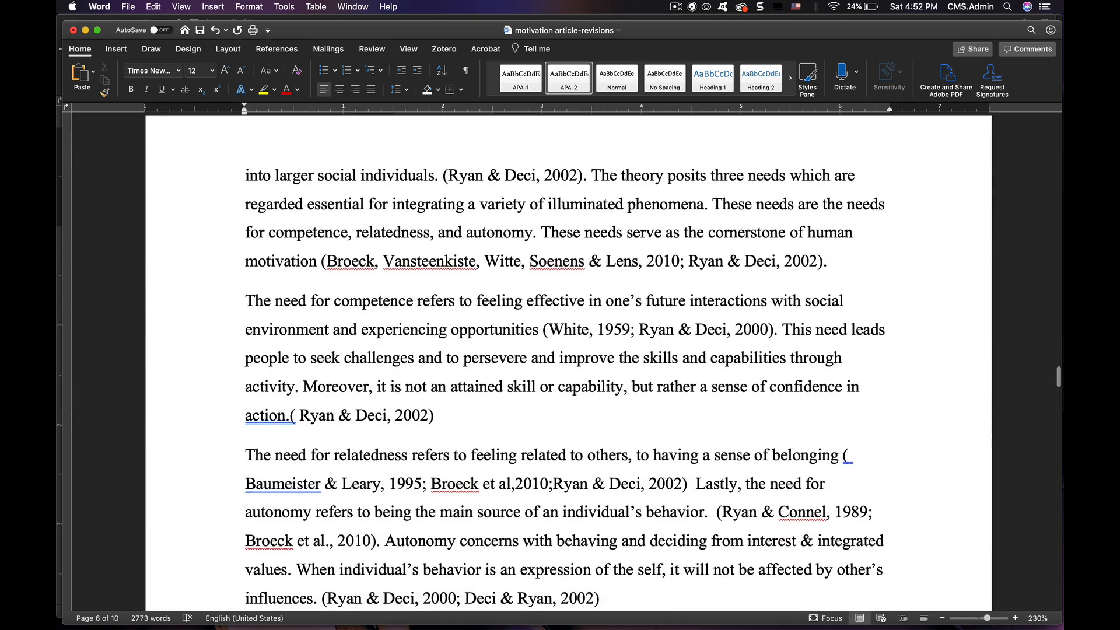
scroll(203, 372, "down", 20)
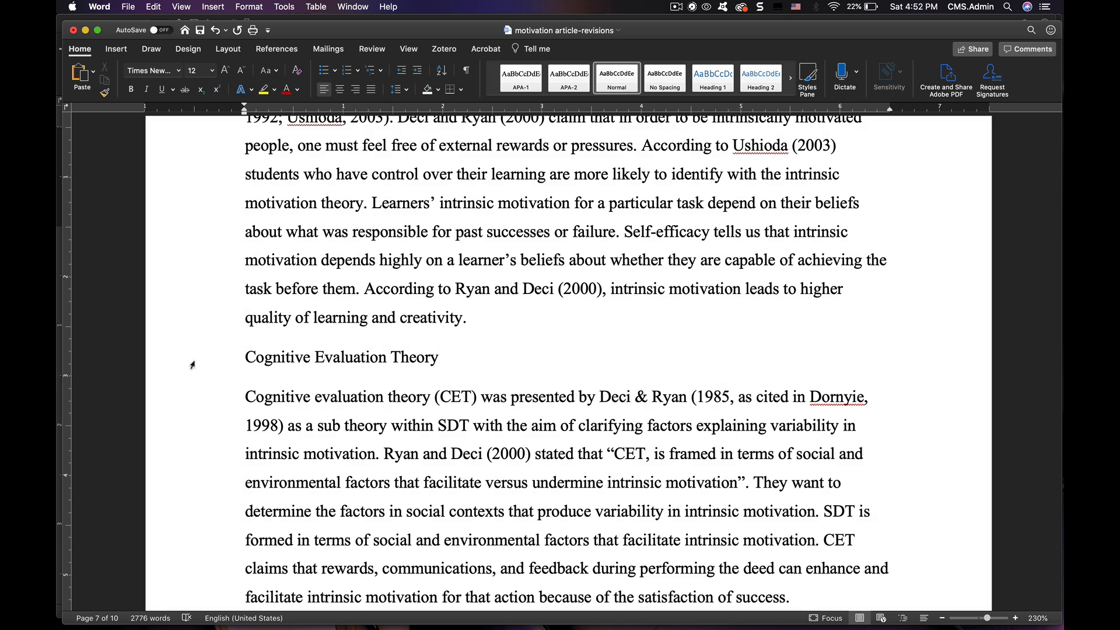
left_click(194, 362)
left_click(580, 81)
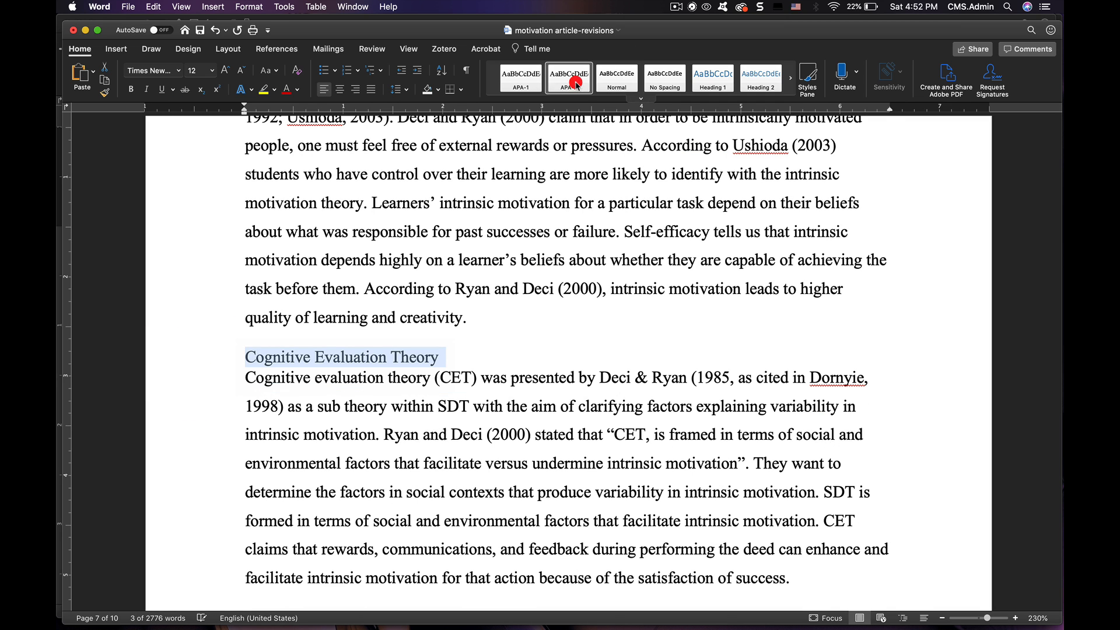
Insert a page break after the article's last paragraph on page 10.
left_click(348, 258)
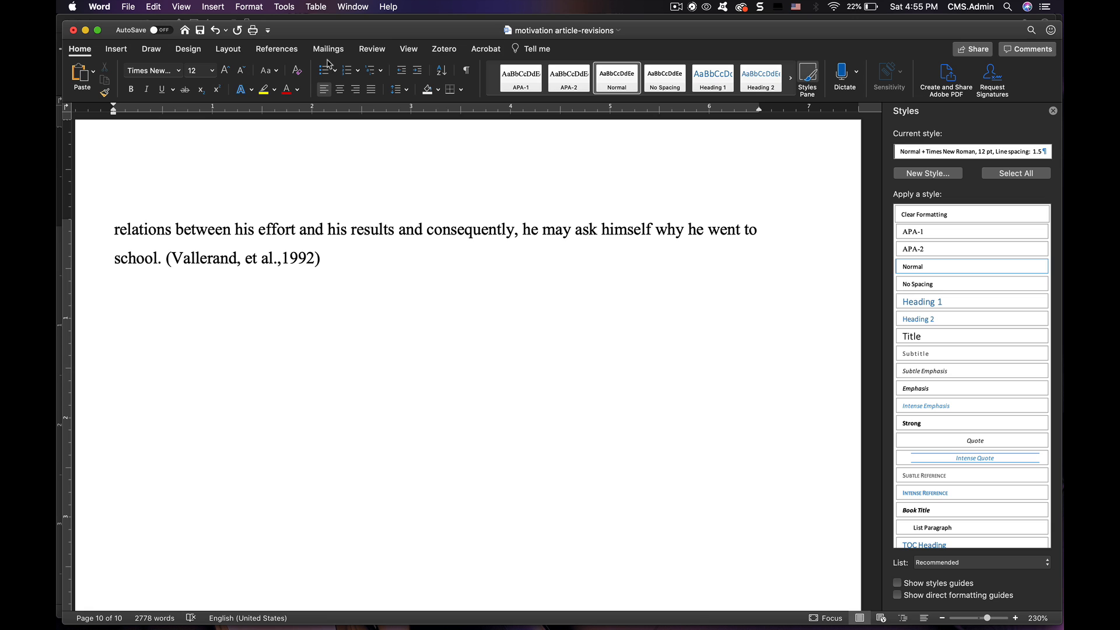
left_click(213, 7)
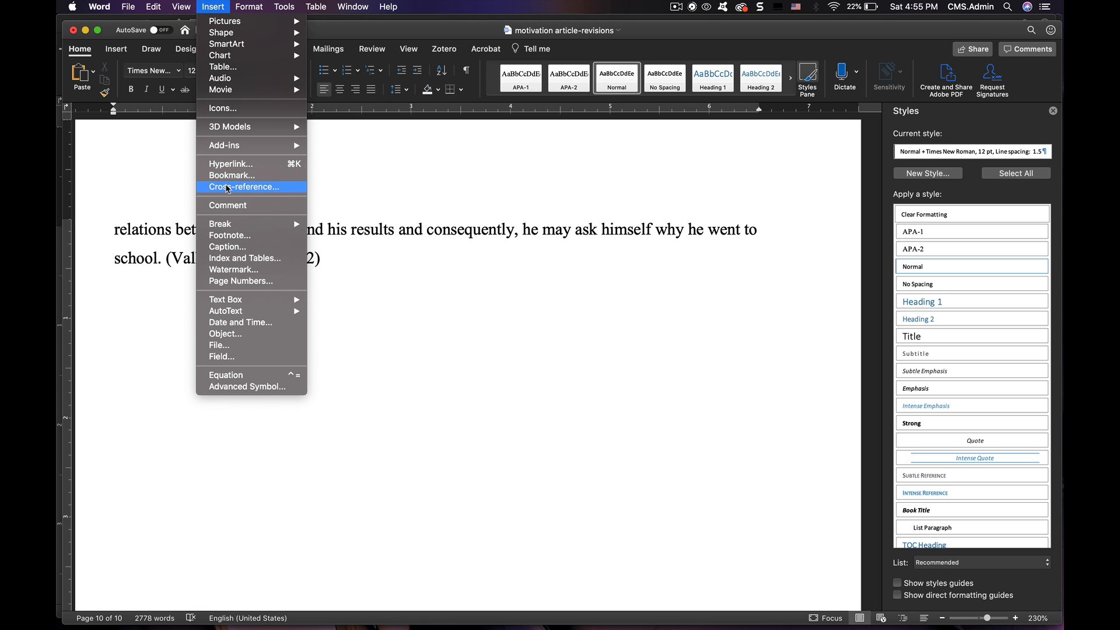
mouse_move(282, 232)
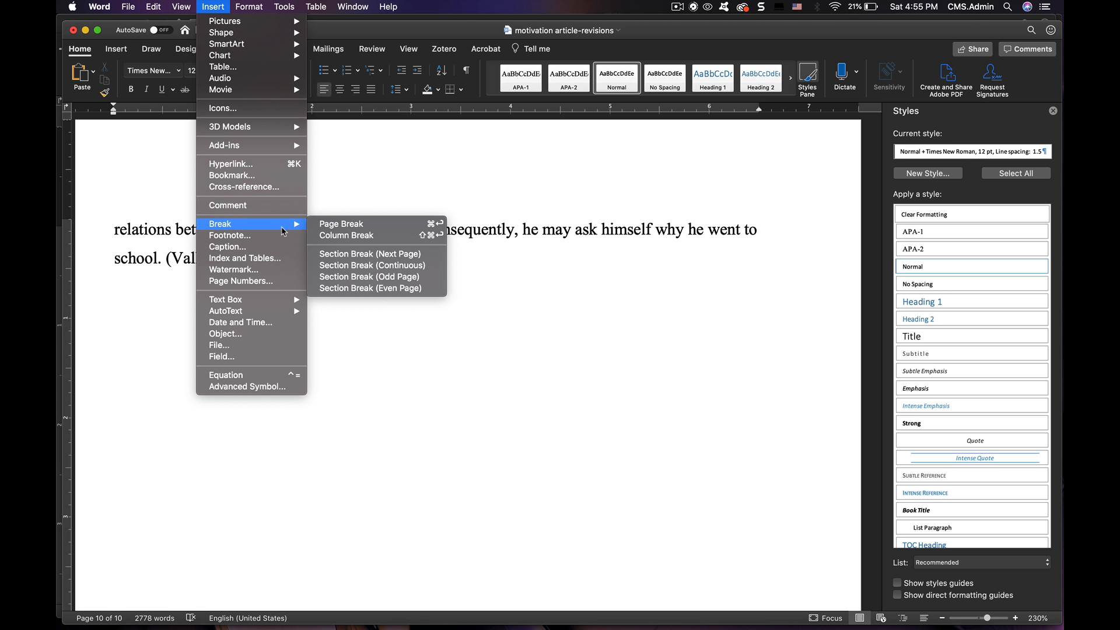
left_click(341, 226)
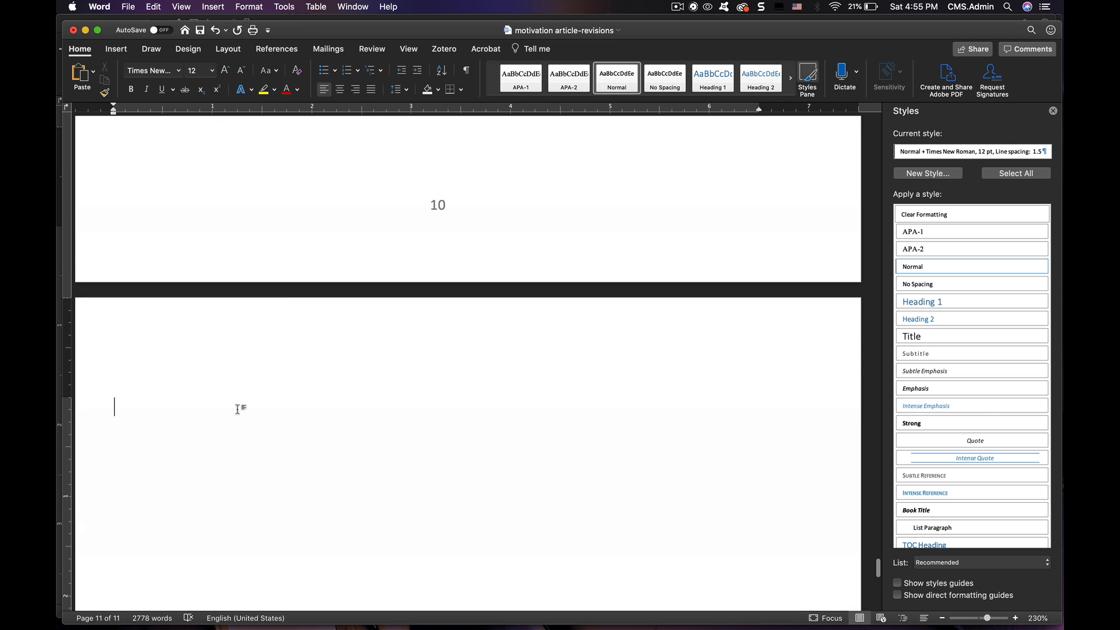
Add a heading reading "References" on the new last page and give it the APA-1 style.
type("Refe")
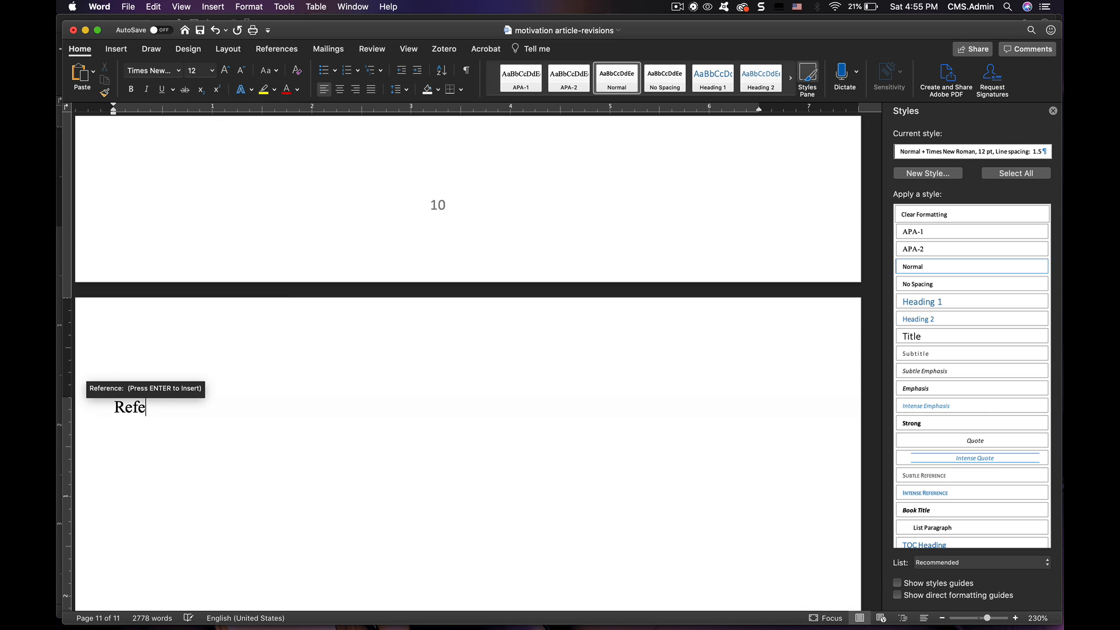
type("rences")
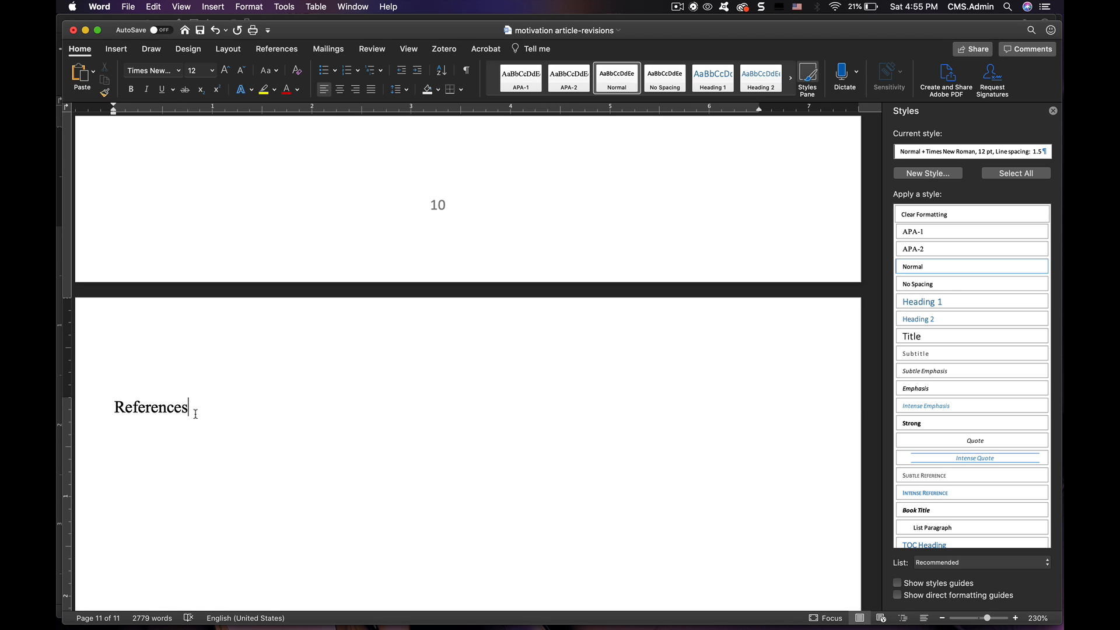
left_click_drag(194, 411, 108, 402)
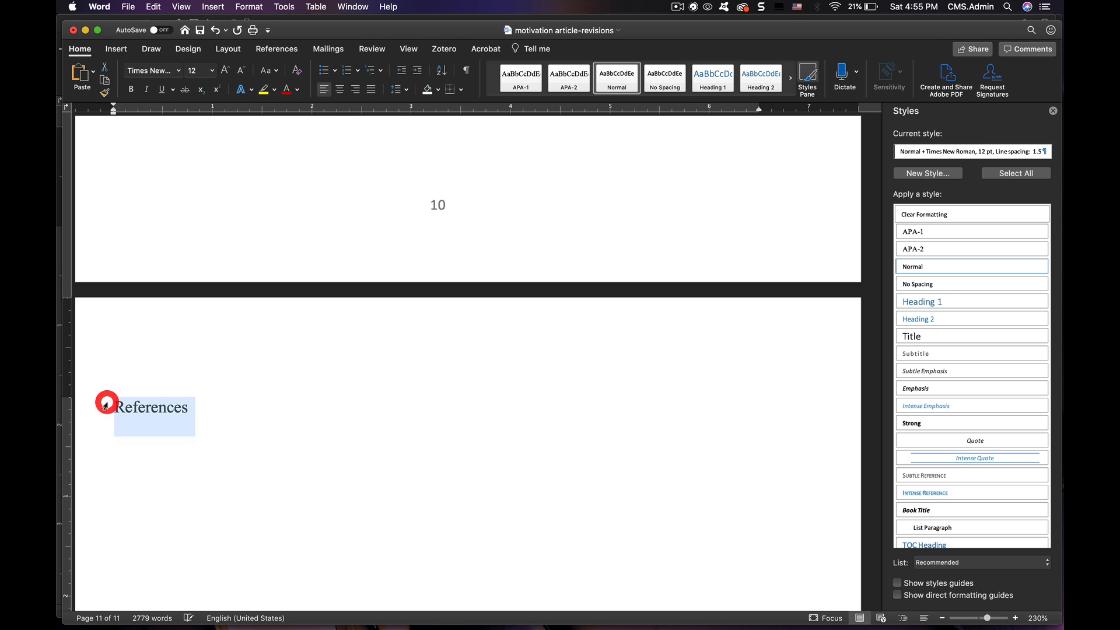
left_click(522, 81)
left_click(365, 210)
Put the styles list away and update the table of contents on page 2 with the styled headings.
scroll(366, 208, "up", 15)
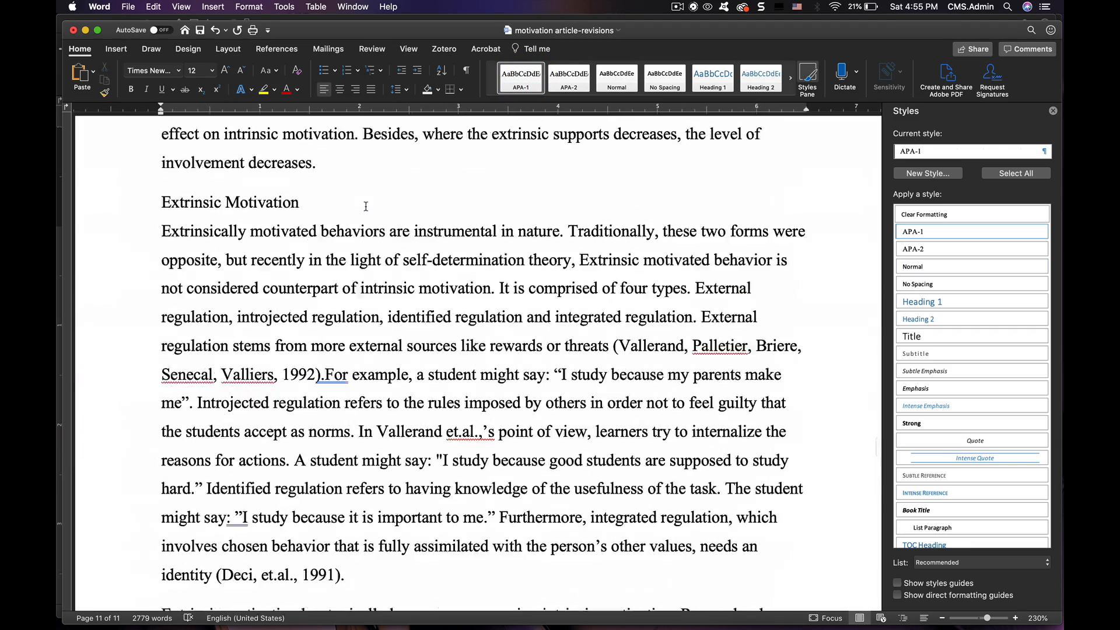
key("super+Home")
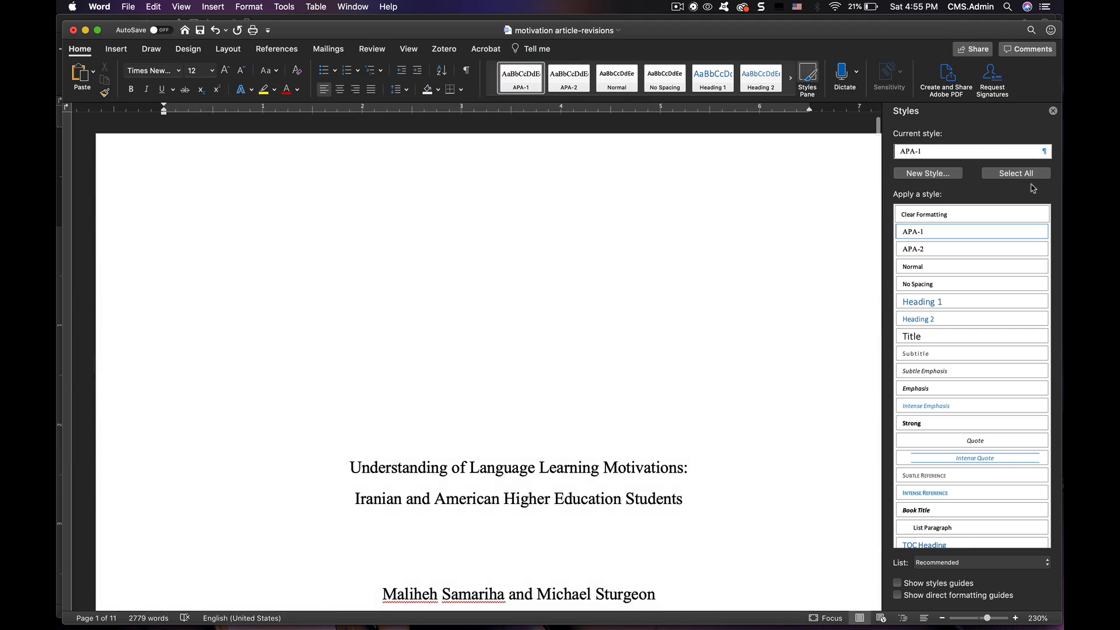
left_click(1053, 111)
scroll(397, 377, "down", 10)
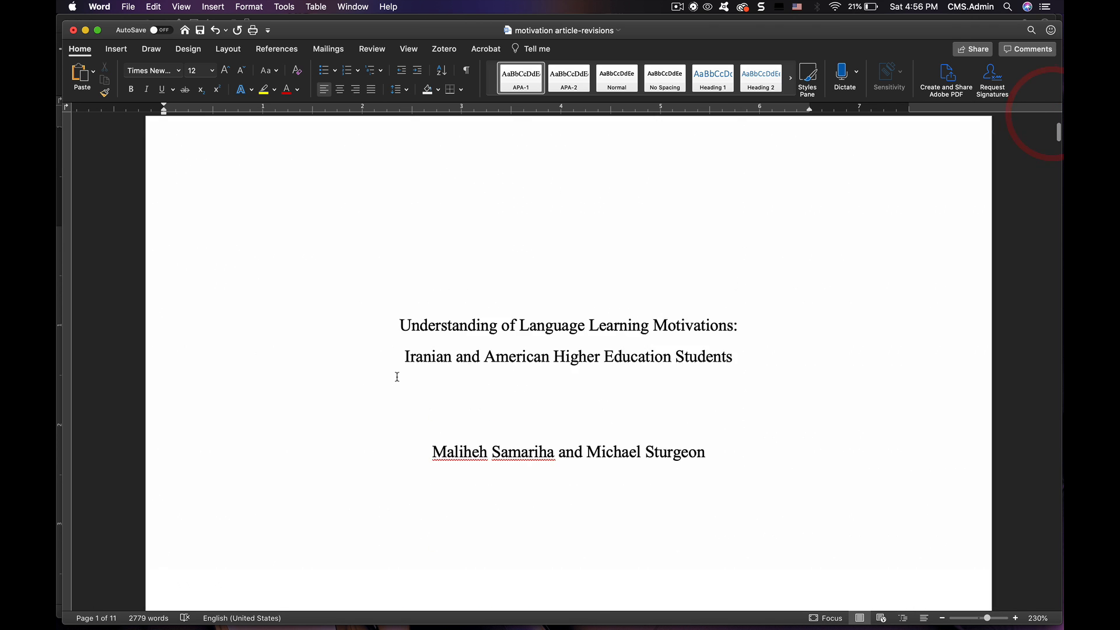
scroll(397, 375, "down", 8)
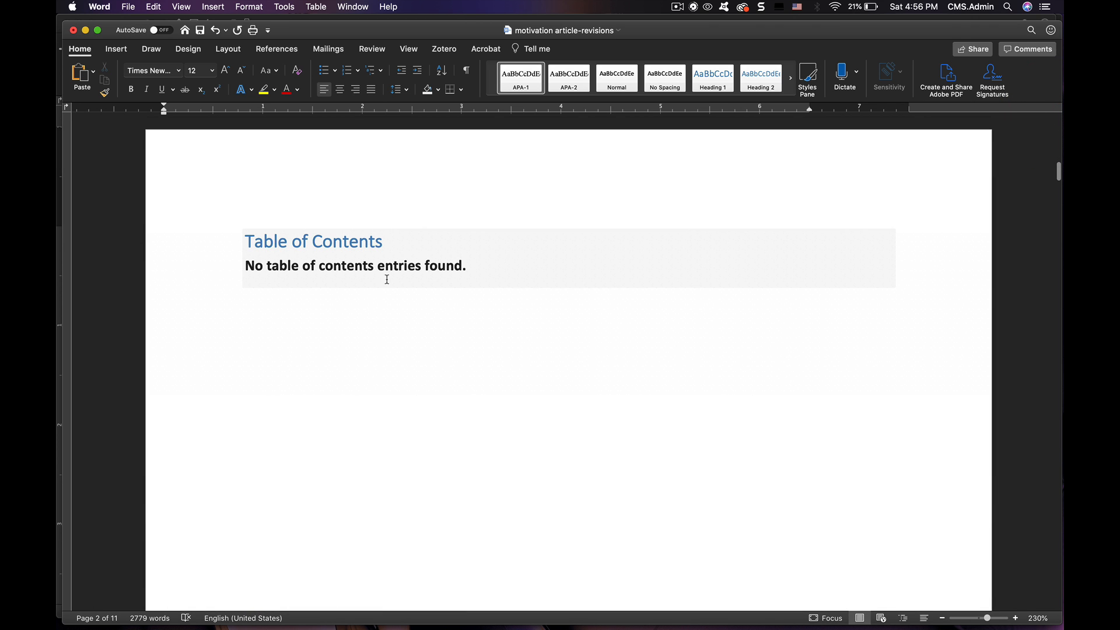
right_click(430, 270)
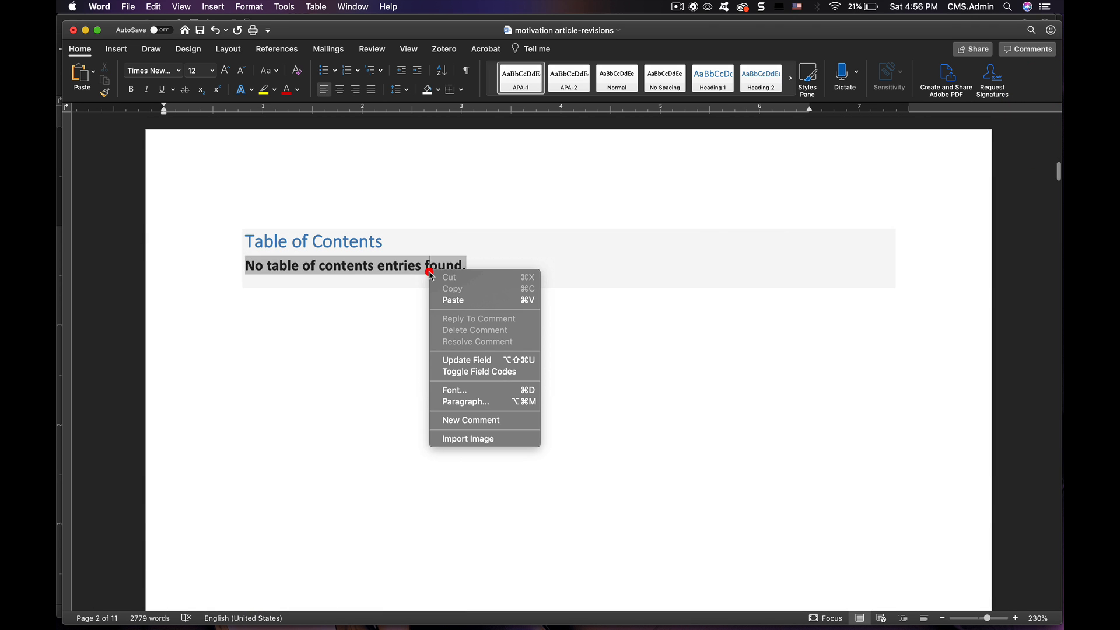
left_click(465, 362)
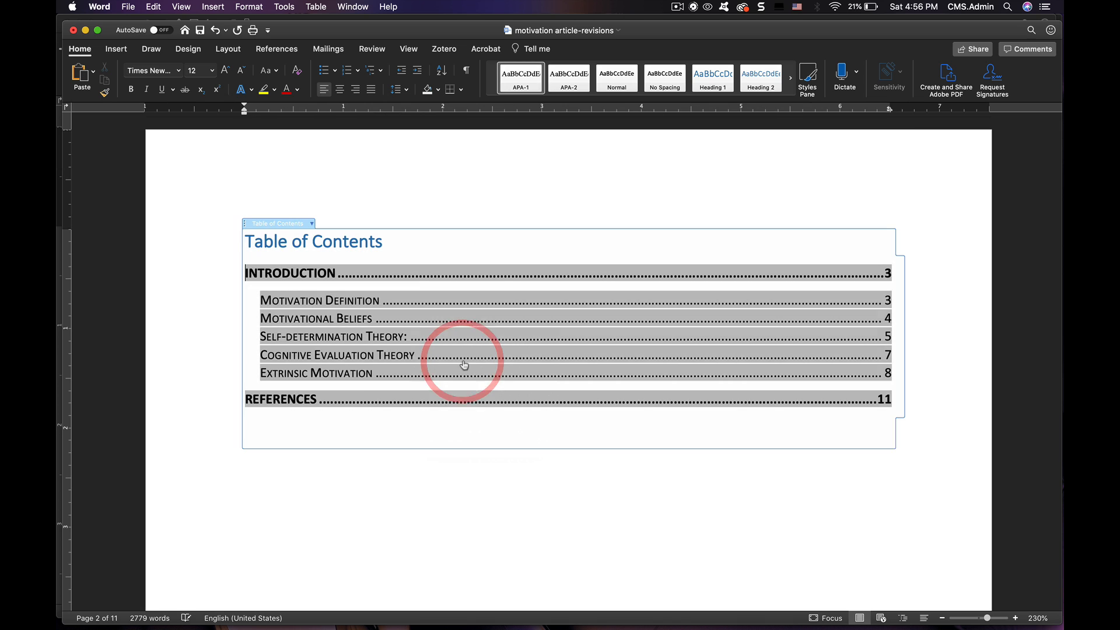
left_click(465, 473)
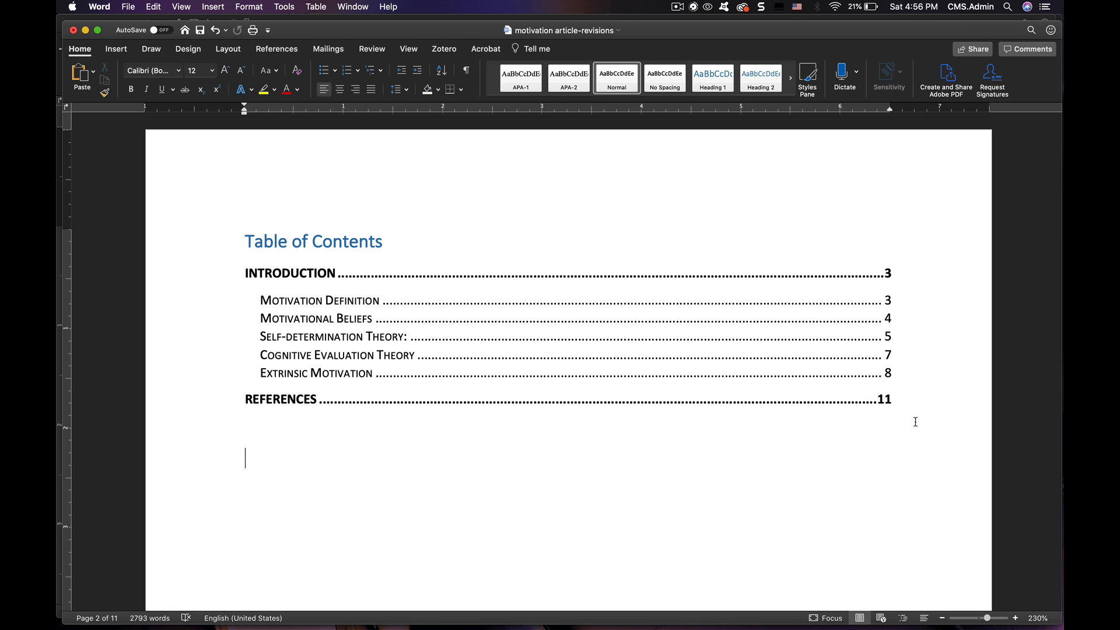
scroll(466, 321, "up", 3)
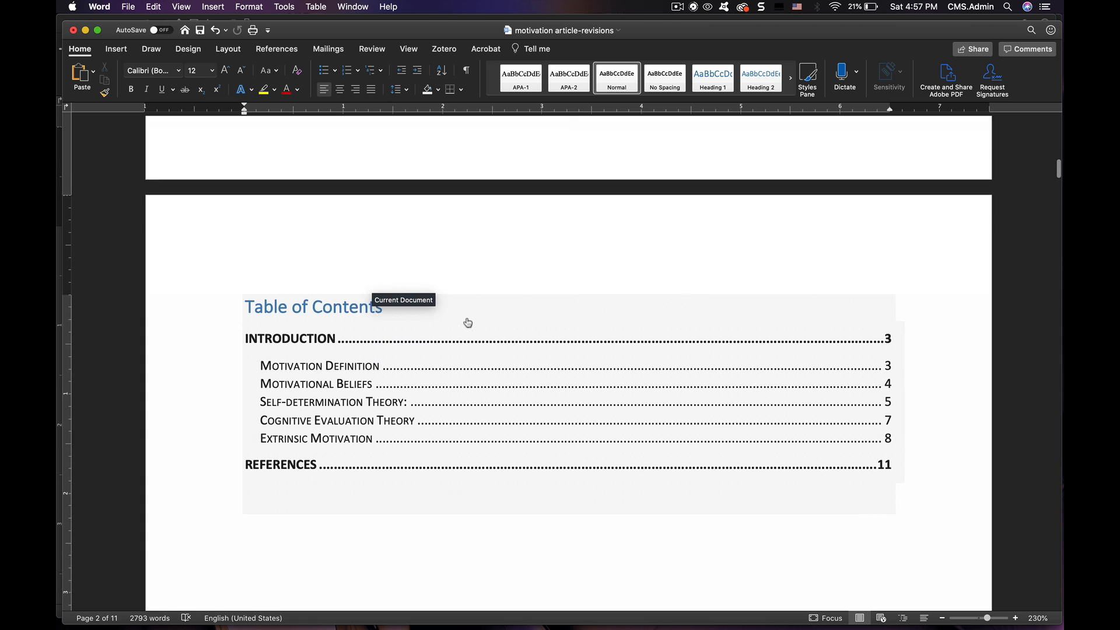
left_click(465, 299)
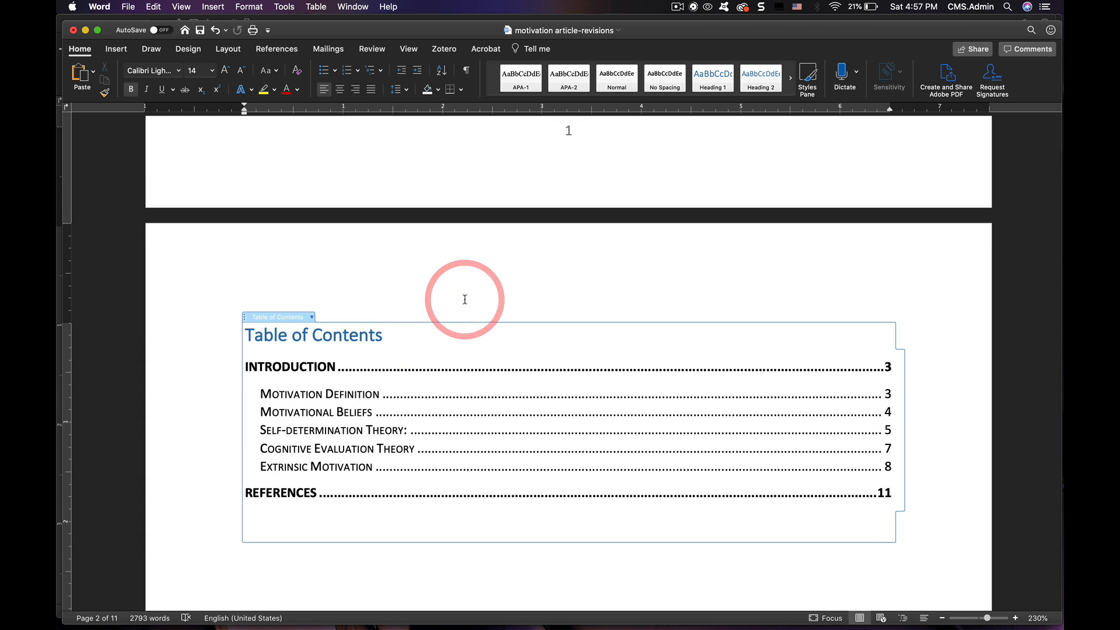
scroll(465, 299, "down", 5)
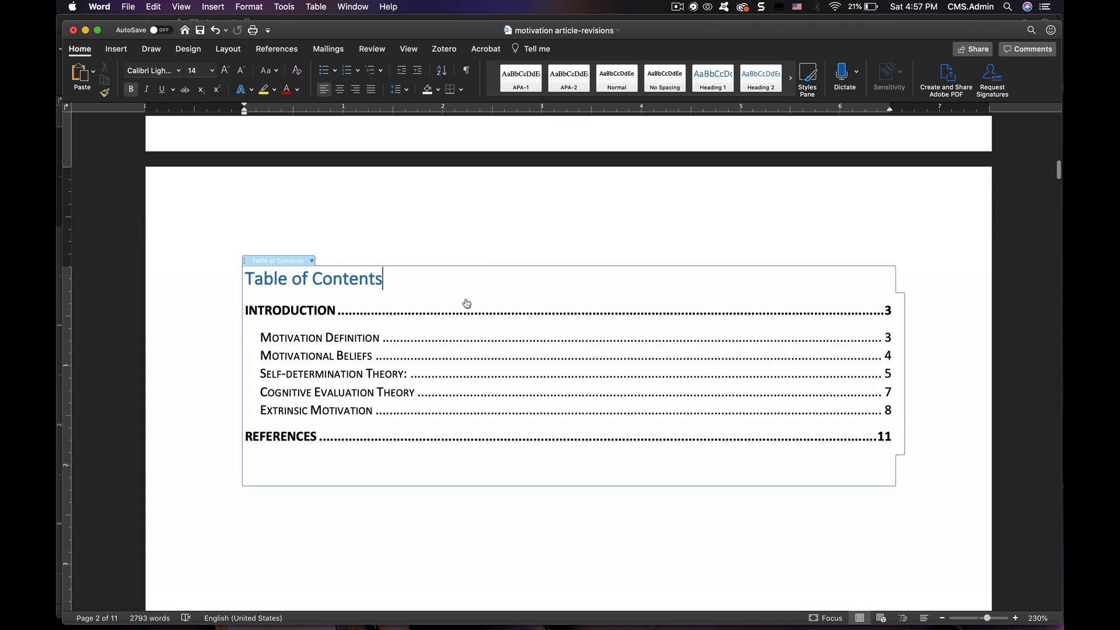
left_click(455, 367)
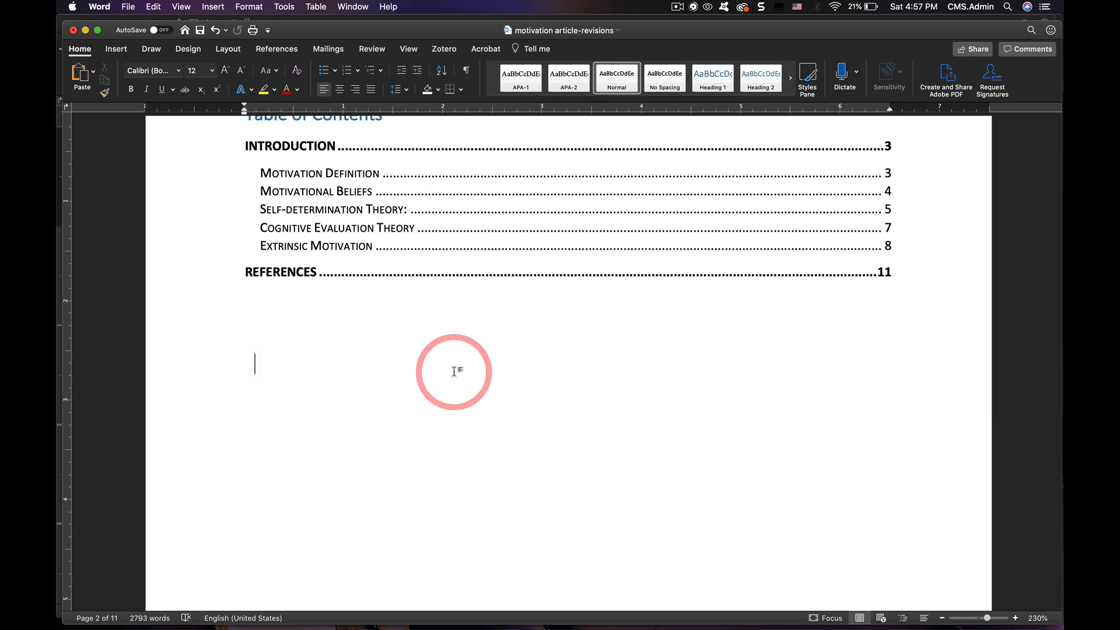